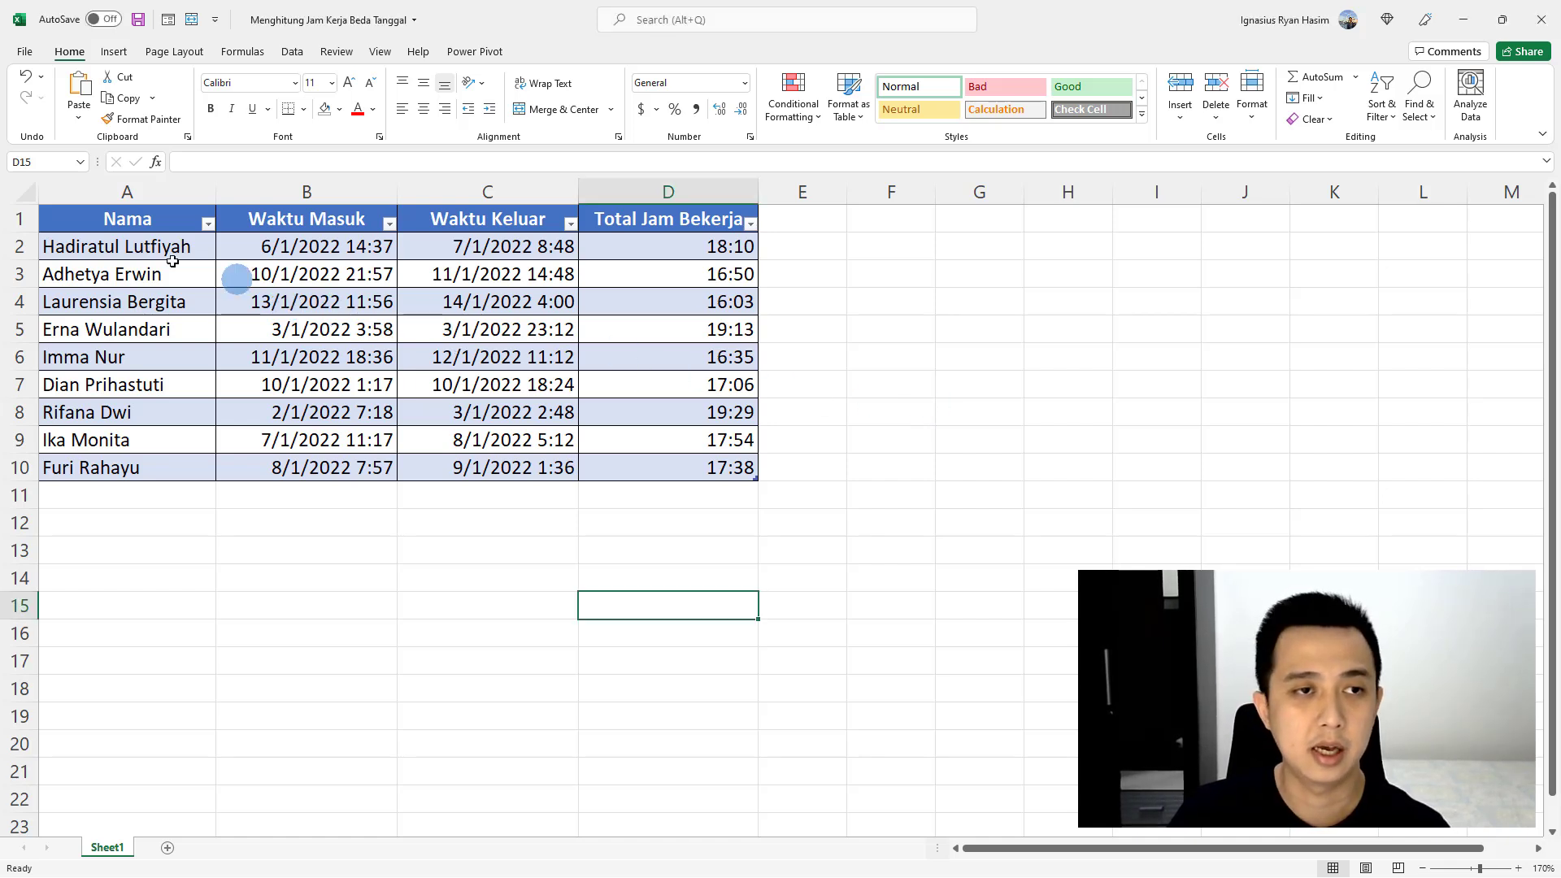
# Copy the whole working-hours table, range A1:D10 including its header row
pyautogui.moveTo(122, 220); pyautogui.dragTo(667, 468)
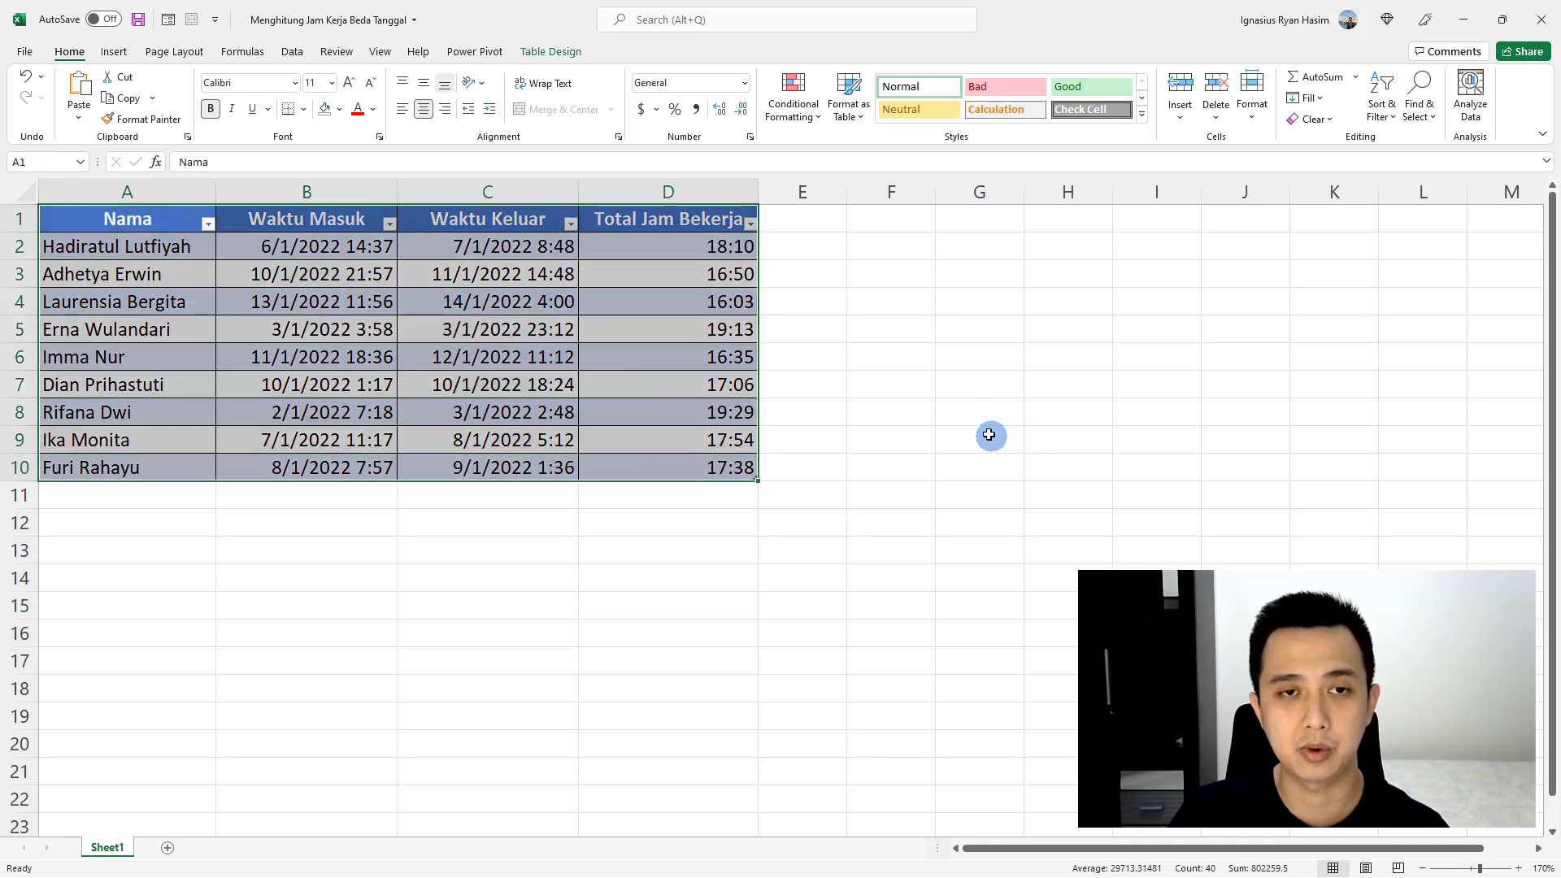
pyautogui.rightClick(676, 304)
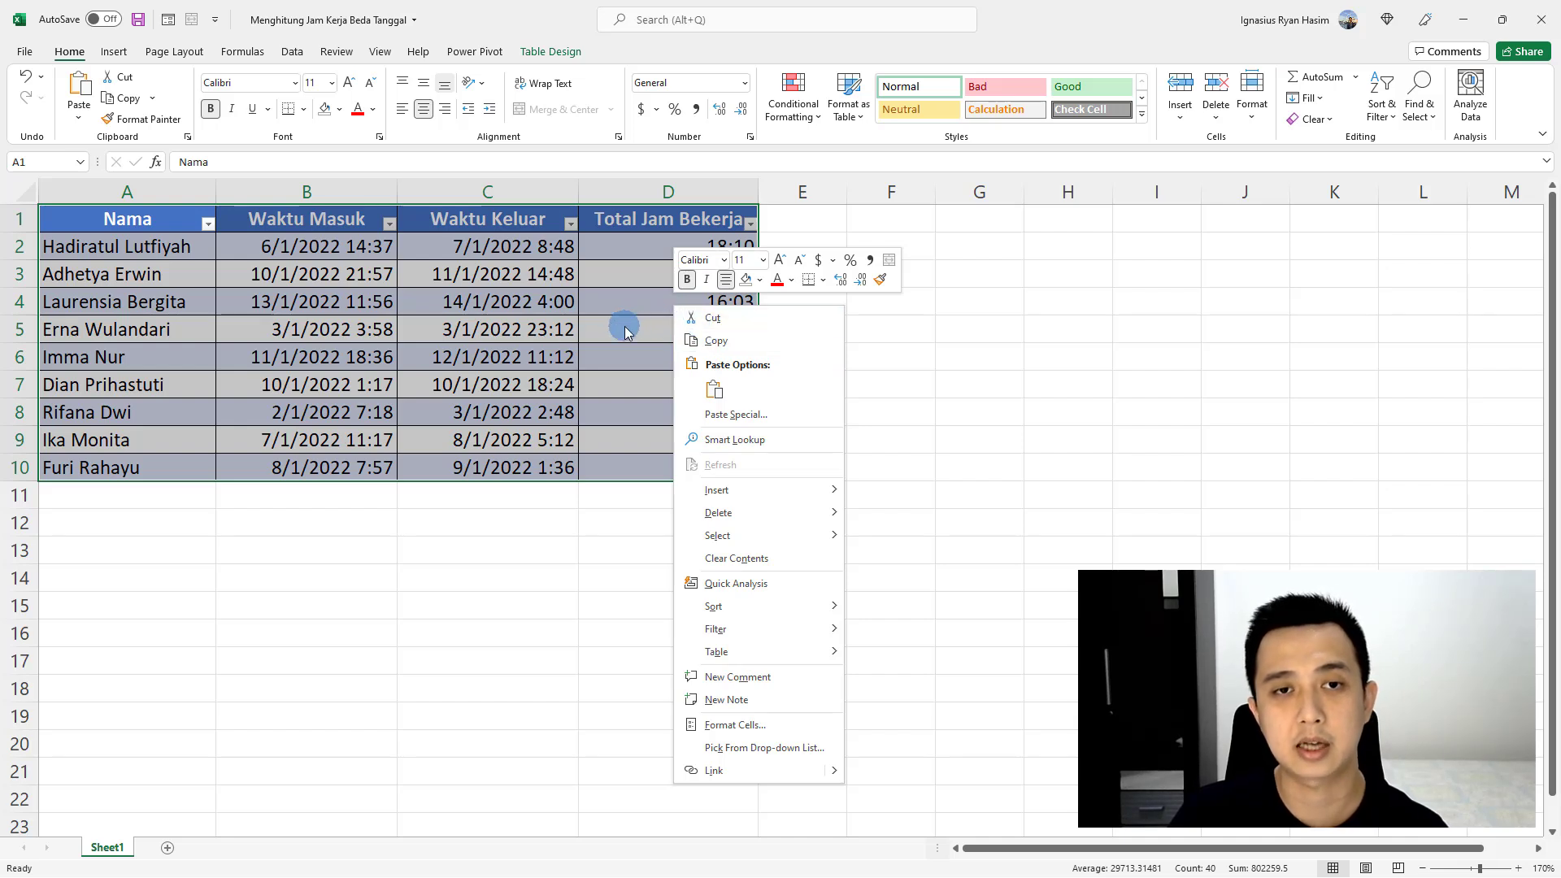
pyautogui.press('Escape')
pyautogui.hotkey('ctrl', 'c')
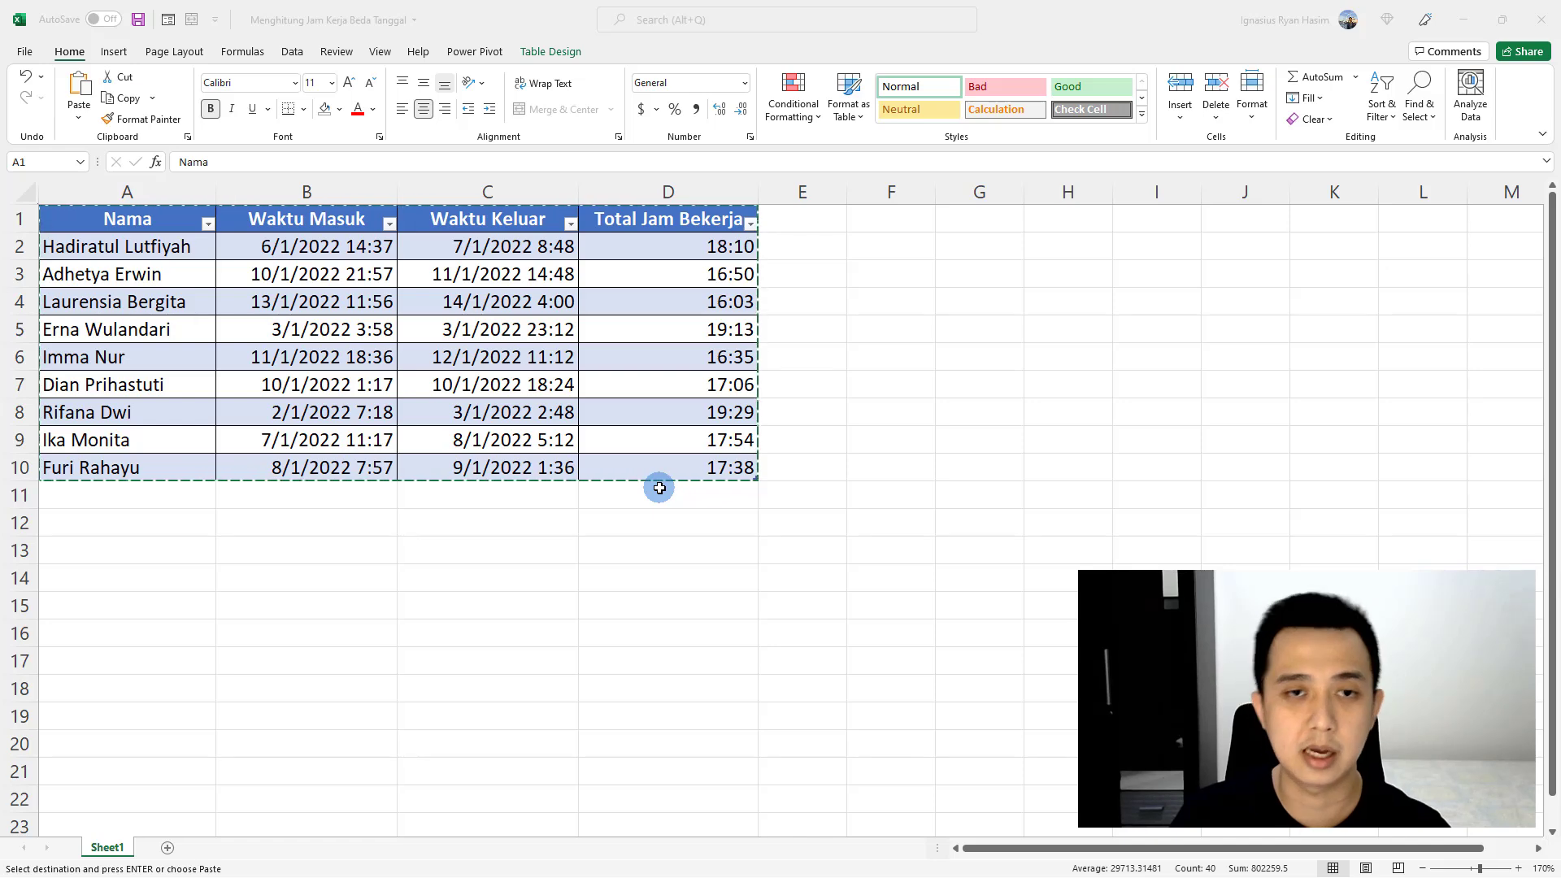
# Switch to the blank Word document and paste the copied table at its start
pyautogui.hotkey('alt', 'Tab')
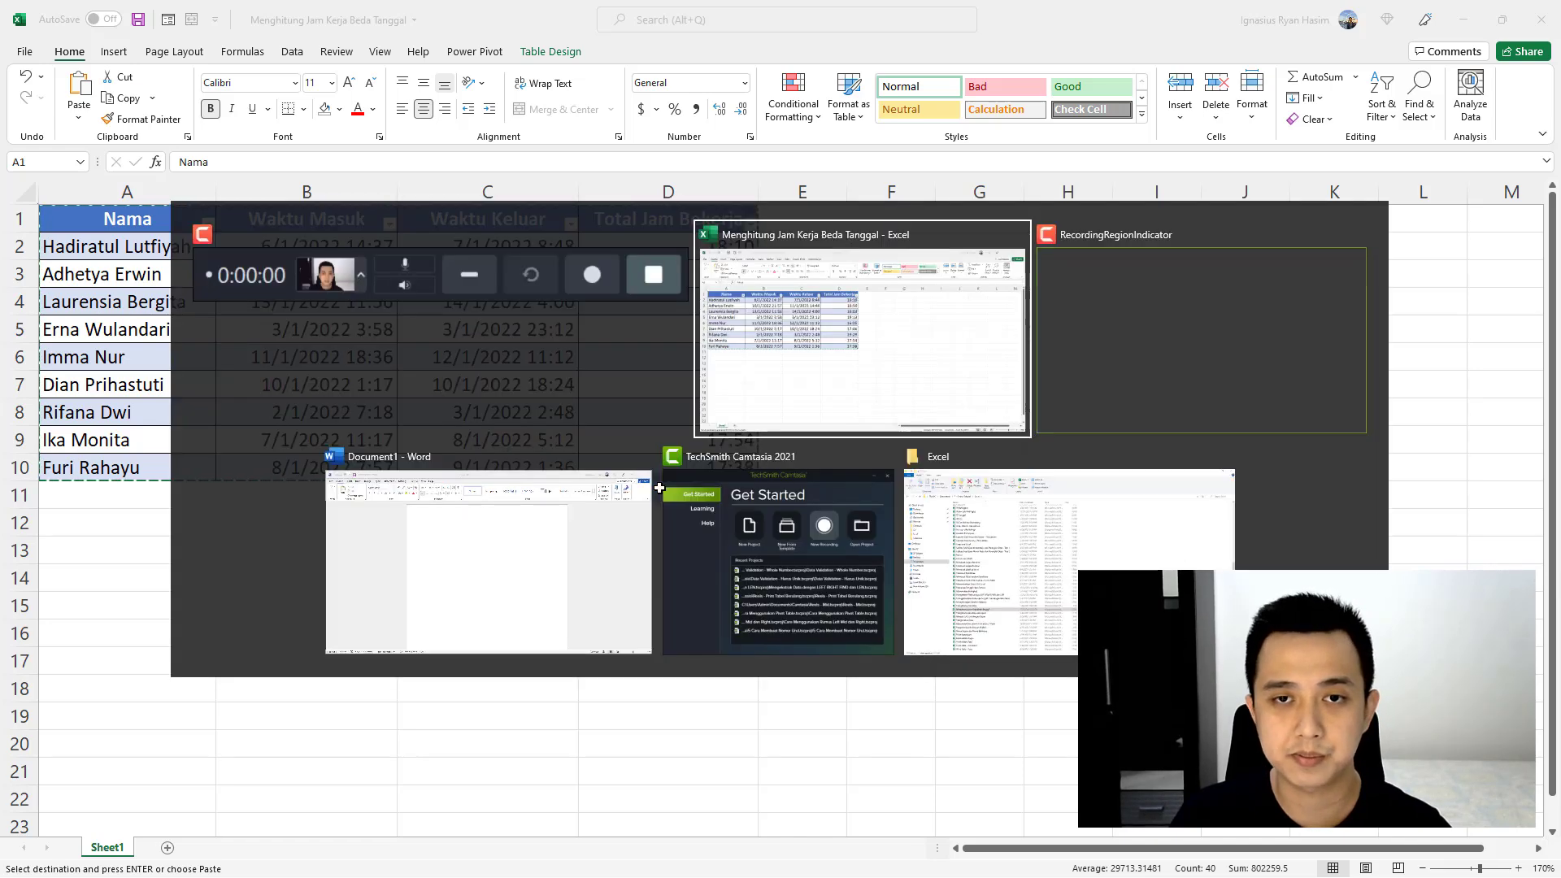
pyautogui.hotkey('alt', 'Tab')
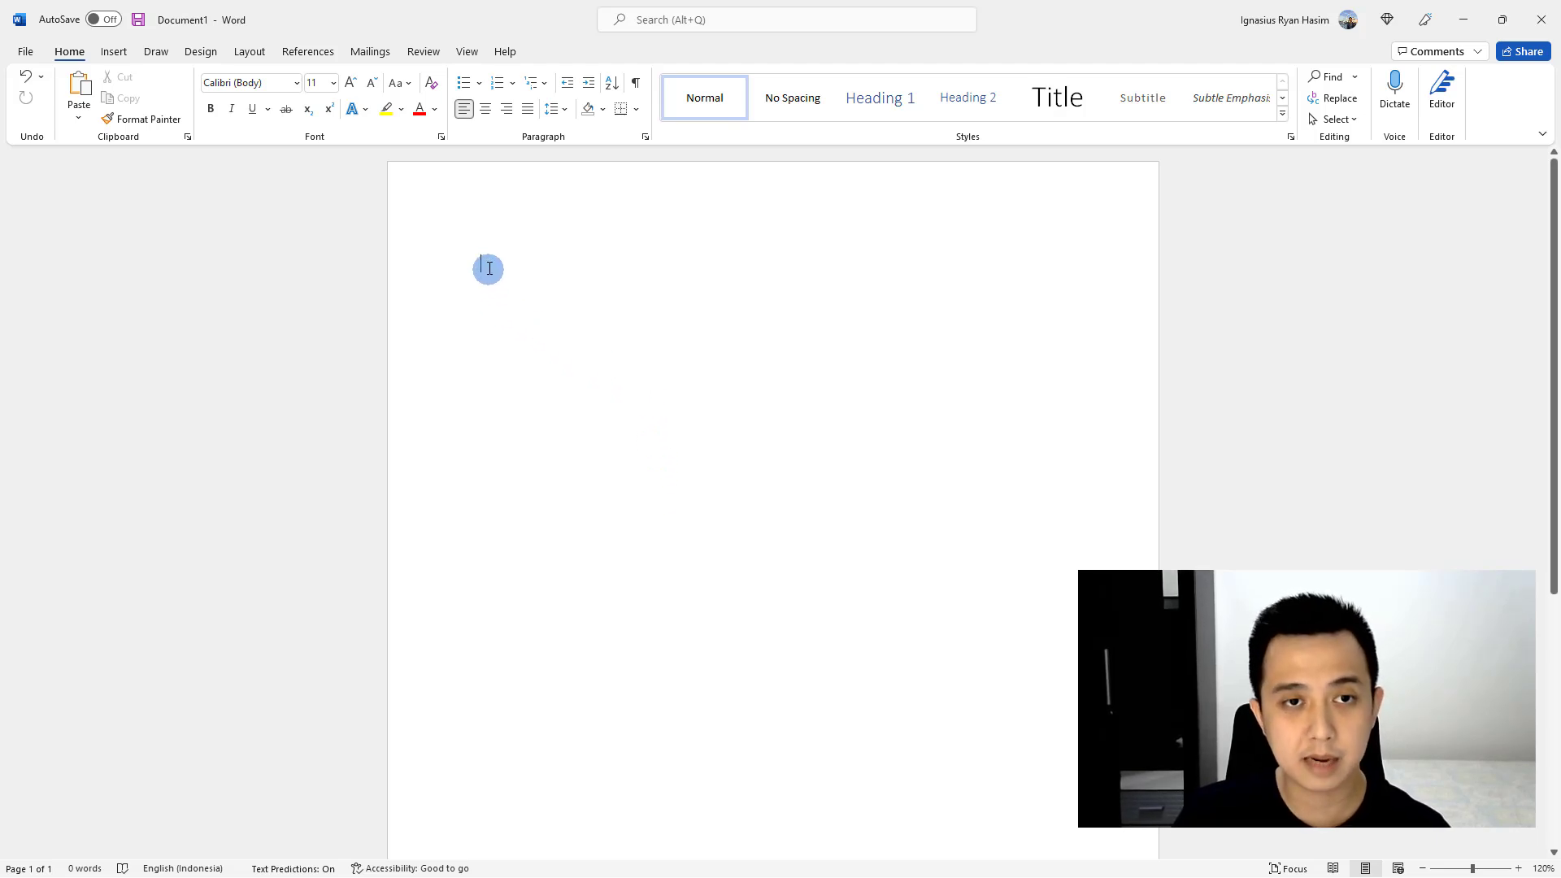
pyautogui.rightClick(488, 260)
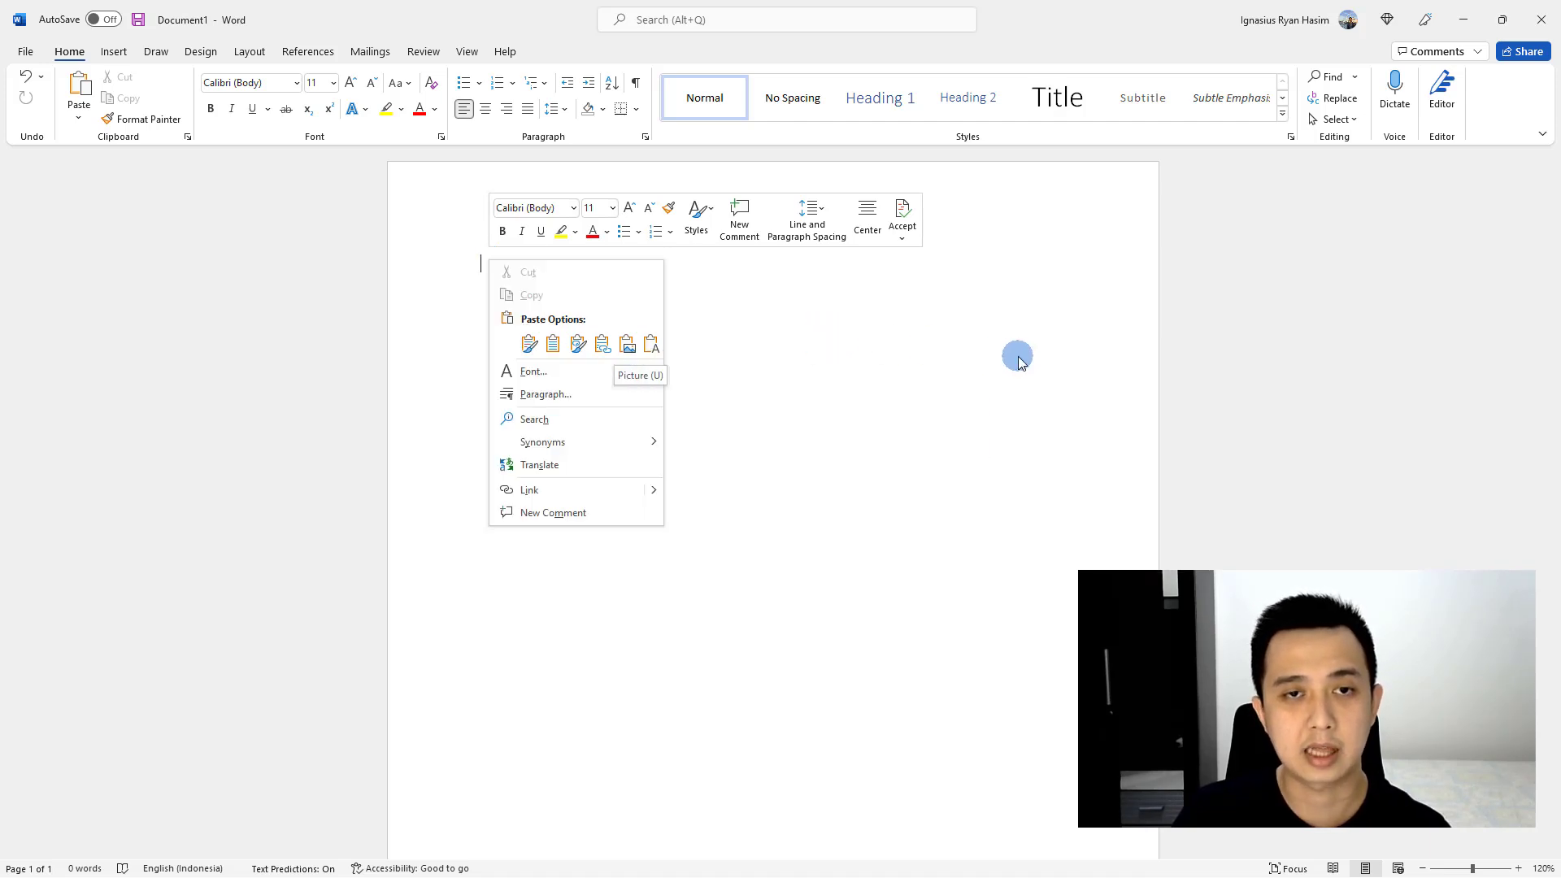
pyautogui.click(908, 290)
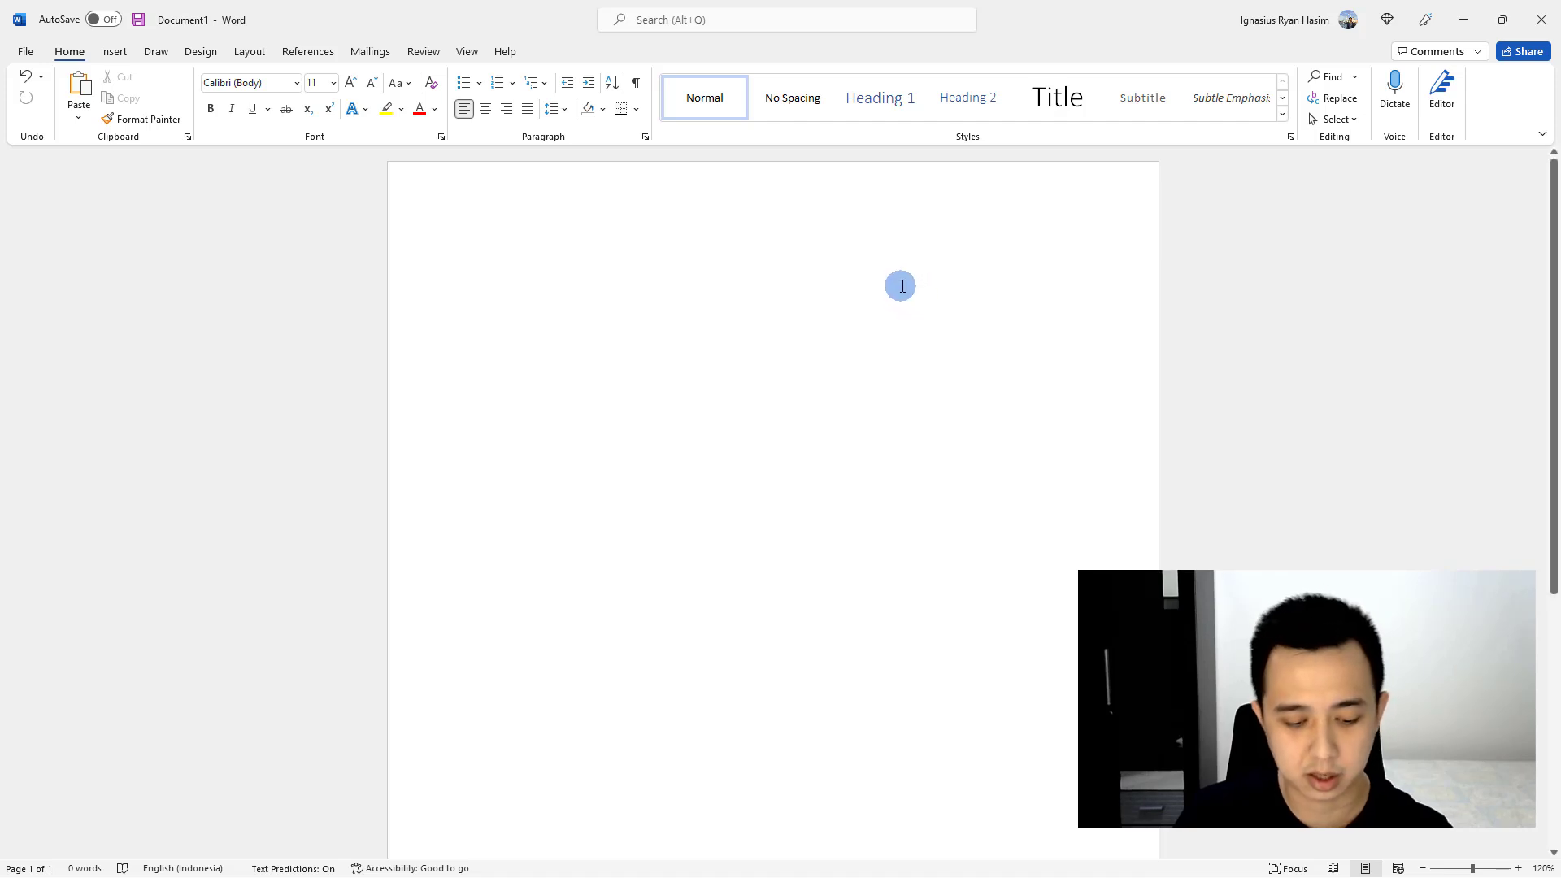
pyautogui.hotkey('ctrl', 'v')
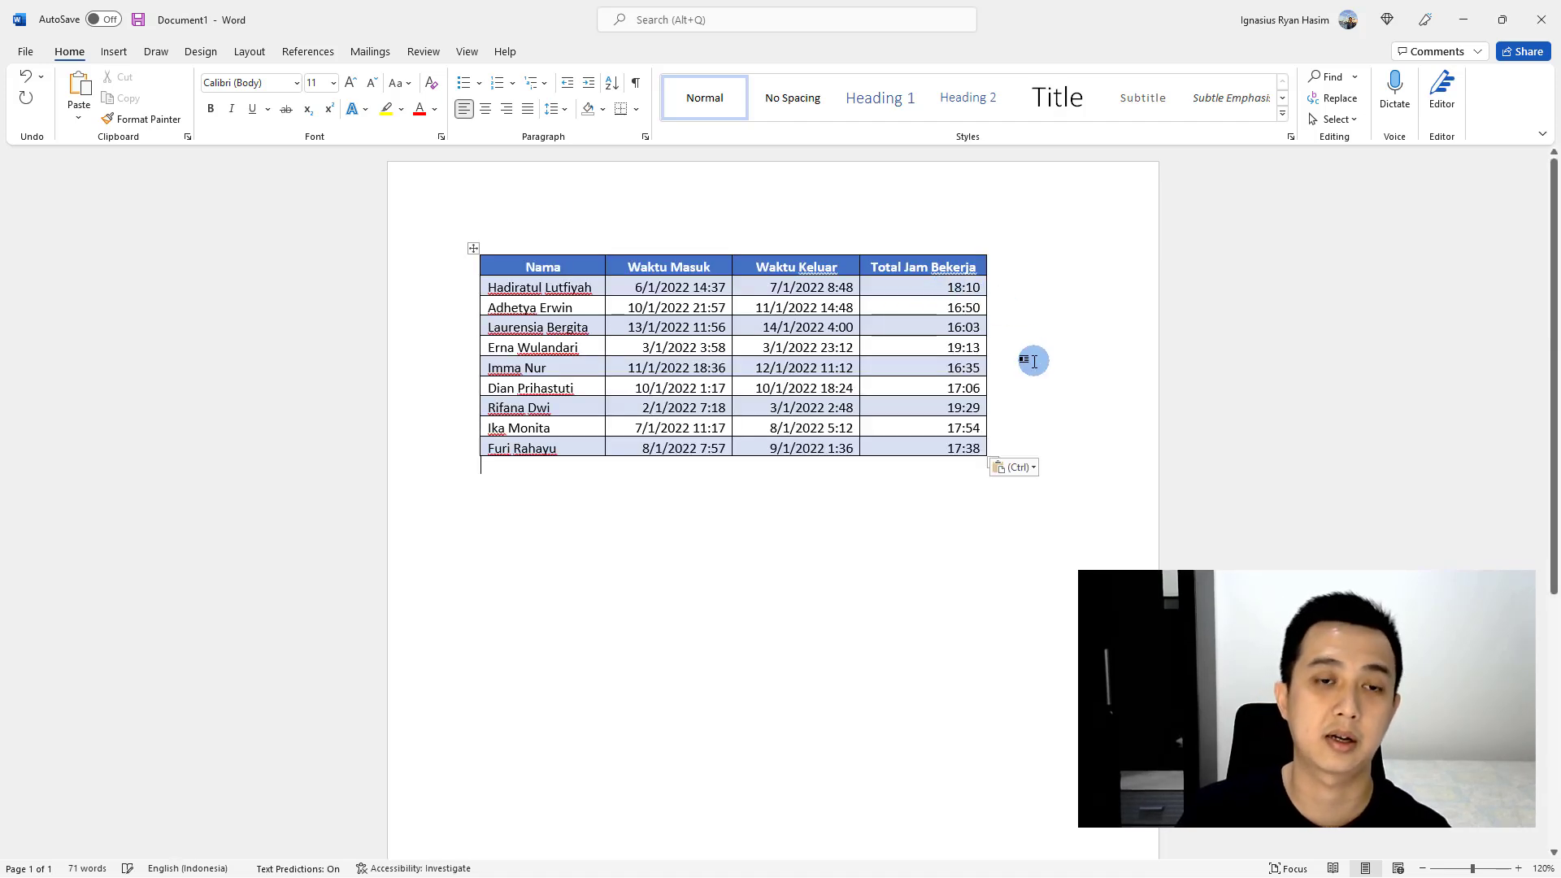
pyautogui.click(1023, 389)
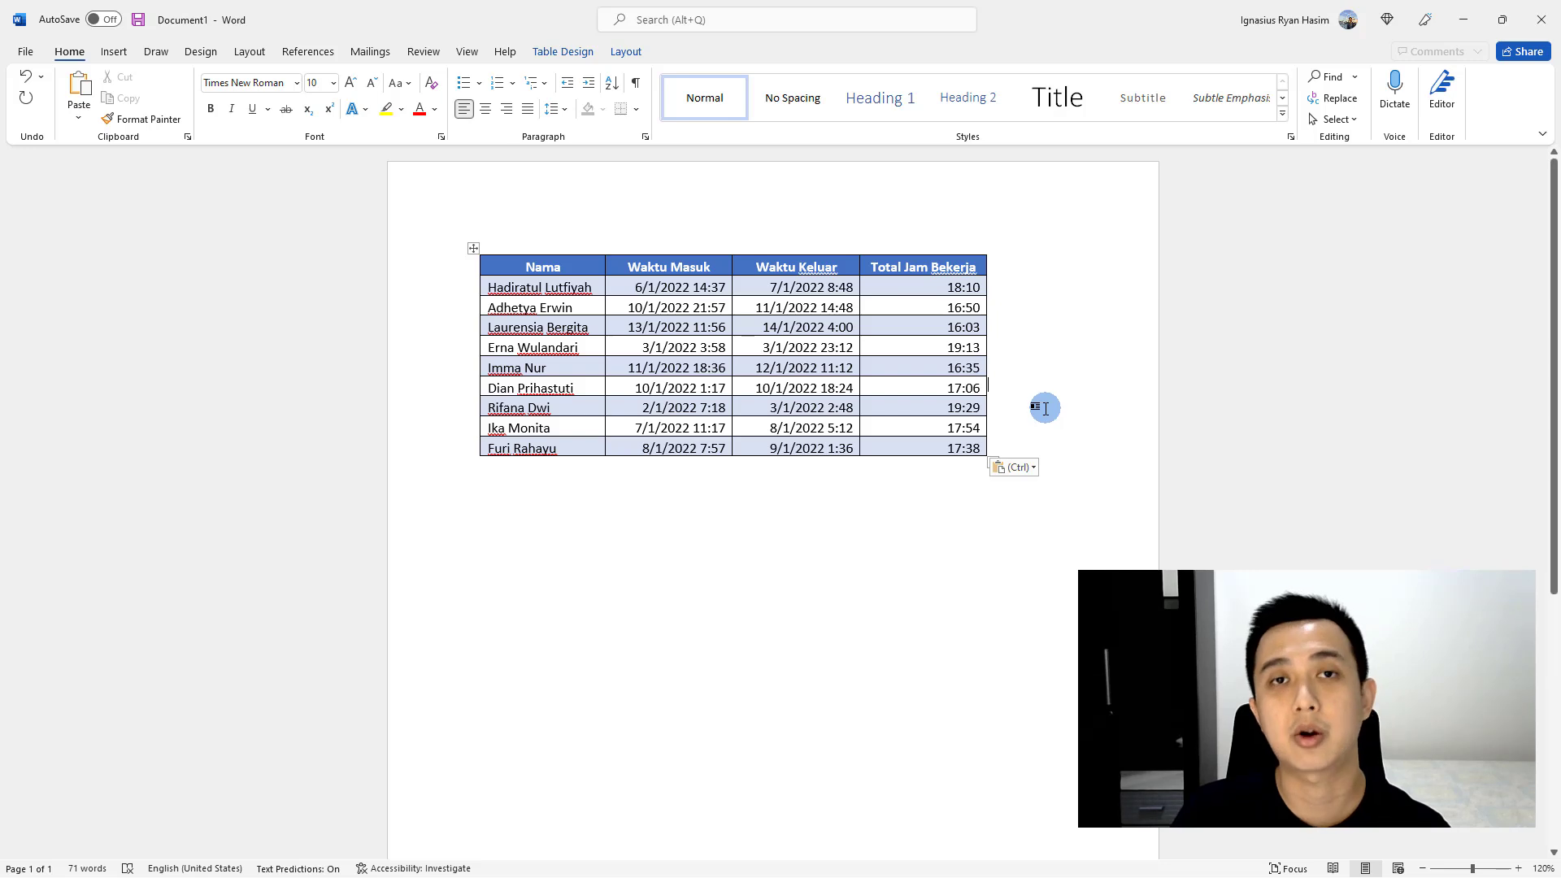
pyautogui.click(1041, 444)
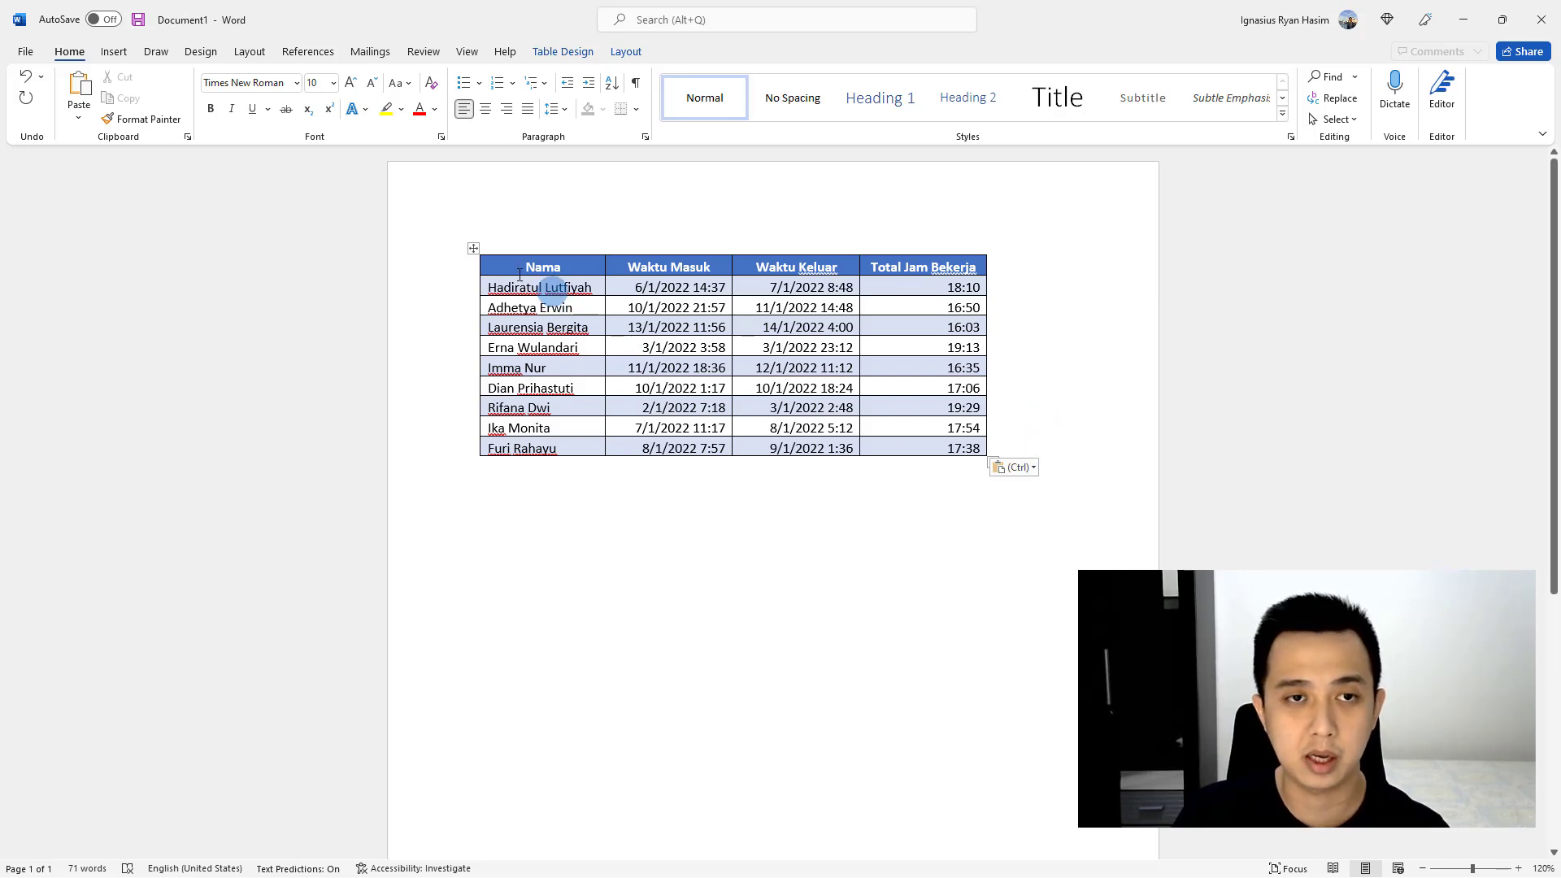
# Try to move the whole pasted table further down the page, and undo the move
pyautogui.click(472, 247)
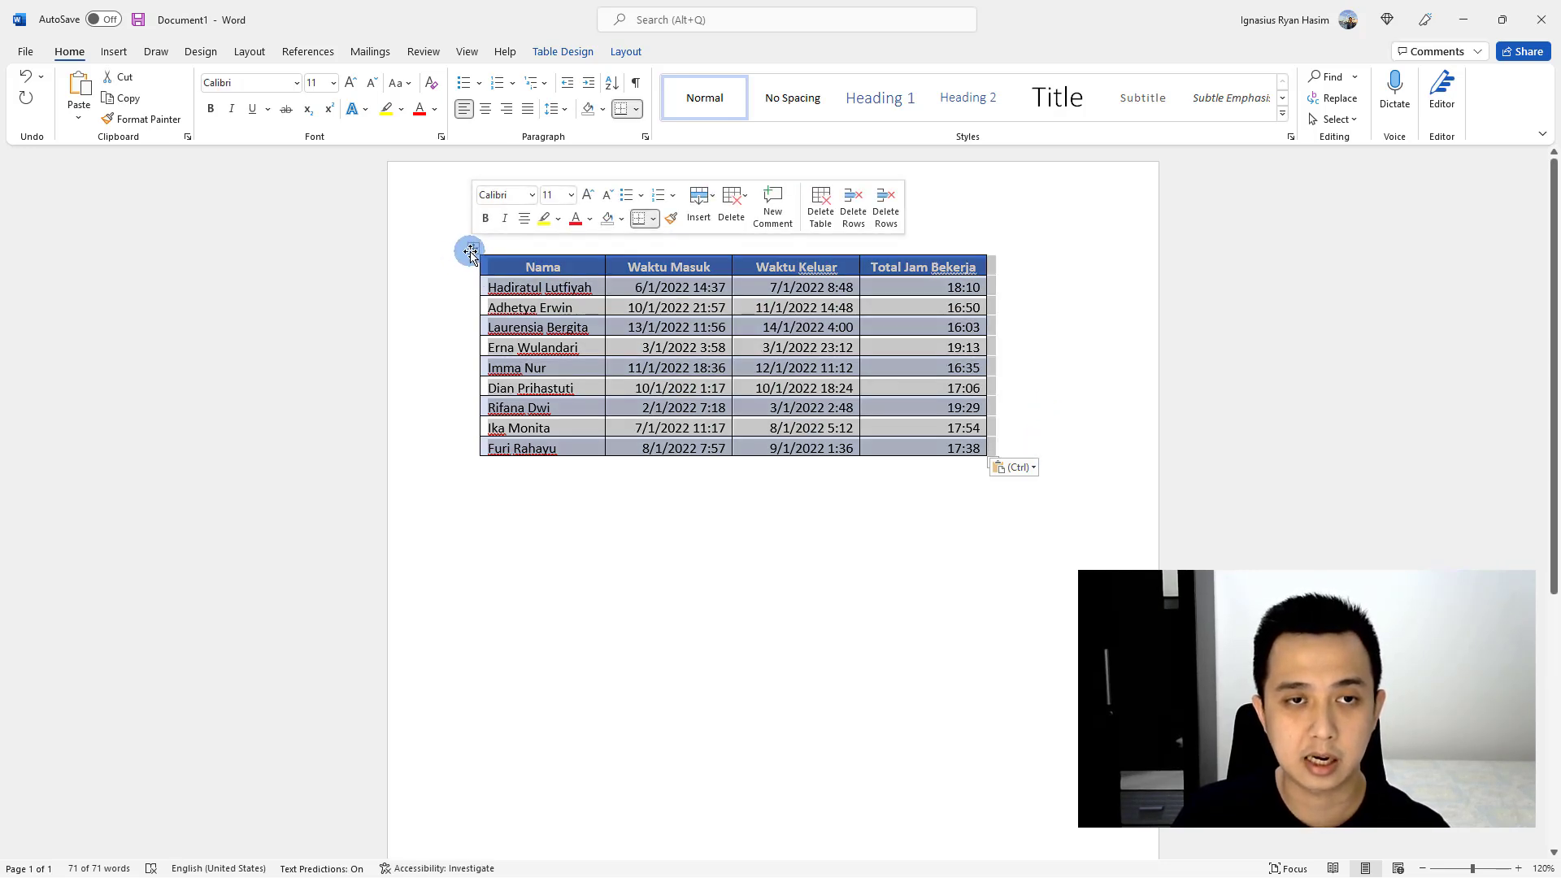
pyautogui.moveTo(473, 248); pyautogui.dragTo(515, 368)
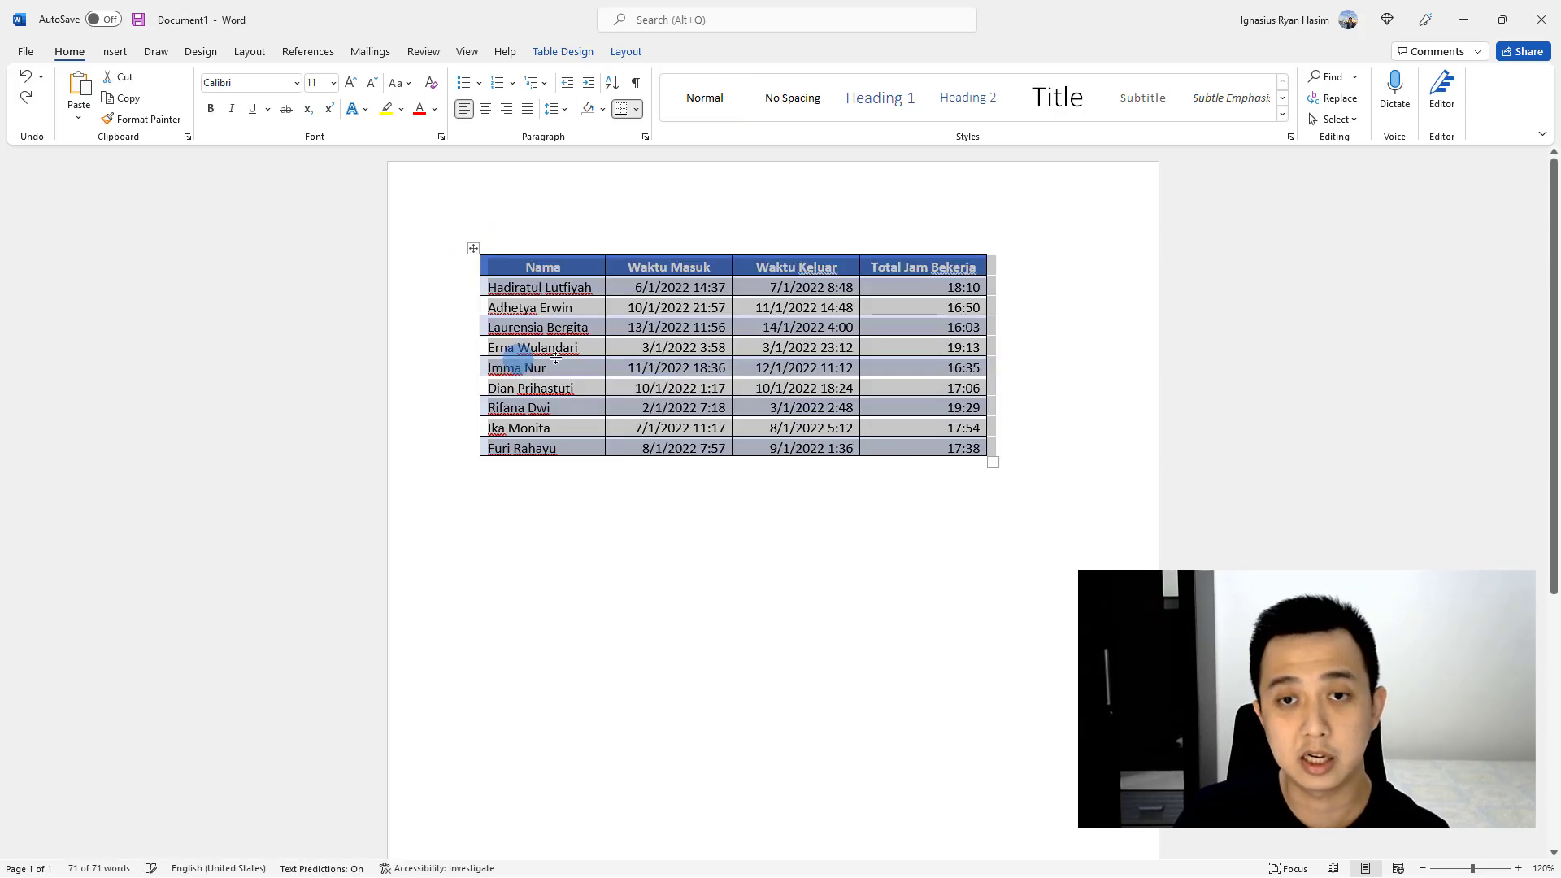
pyautogui.hotkey('ctrl', 'z')
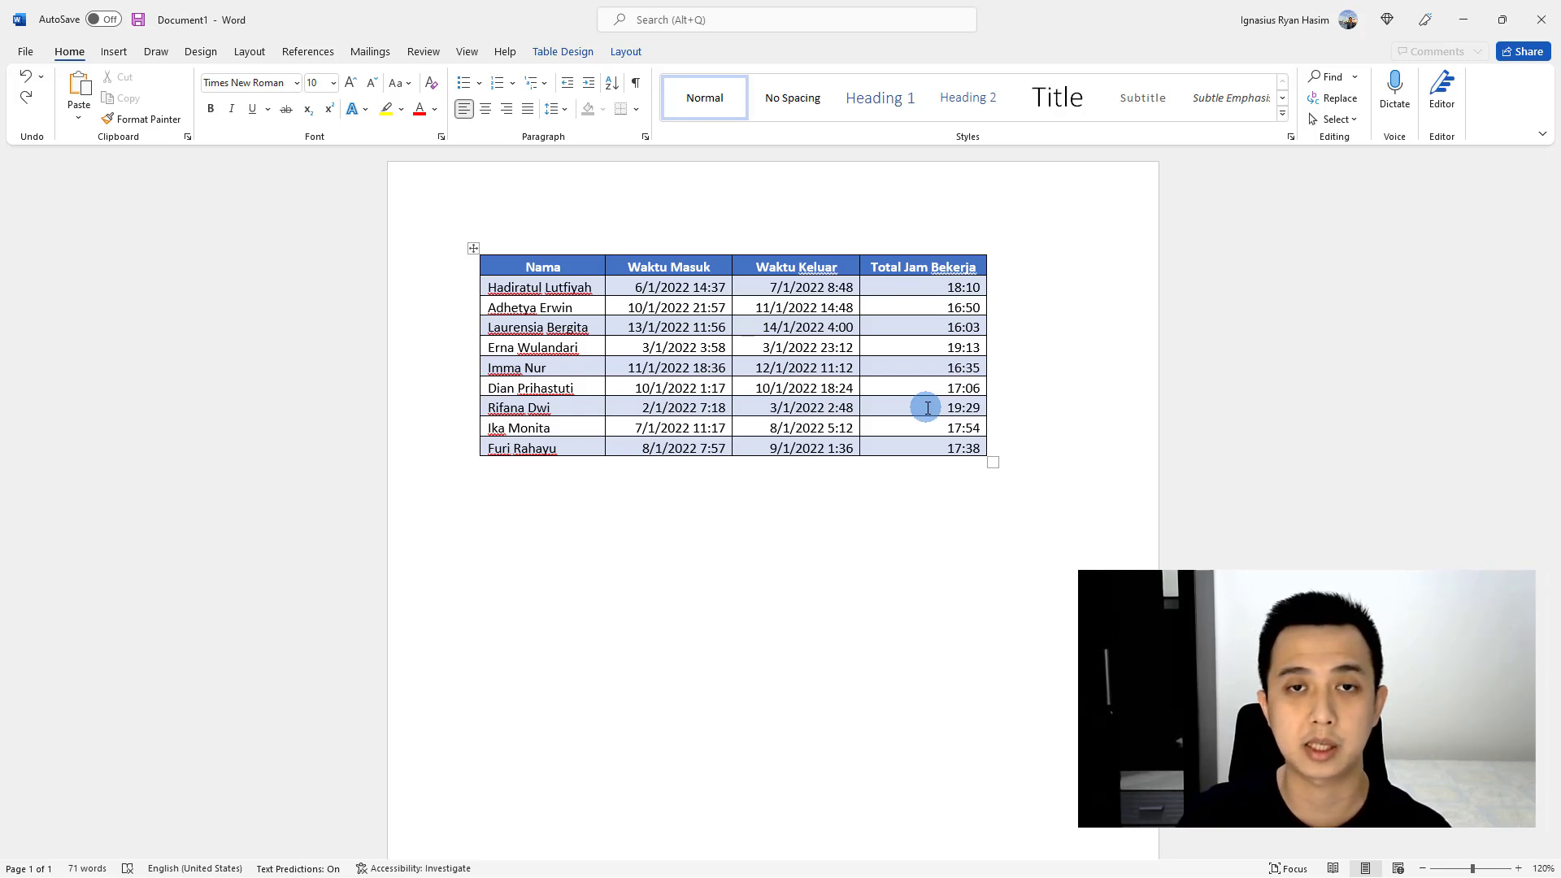
# Change the Total Jam Bekerja value in the pasted table's first data row to 18:15
pyautogui.click(939, 289)
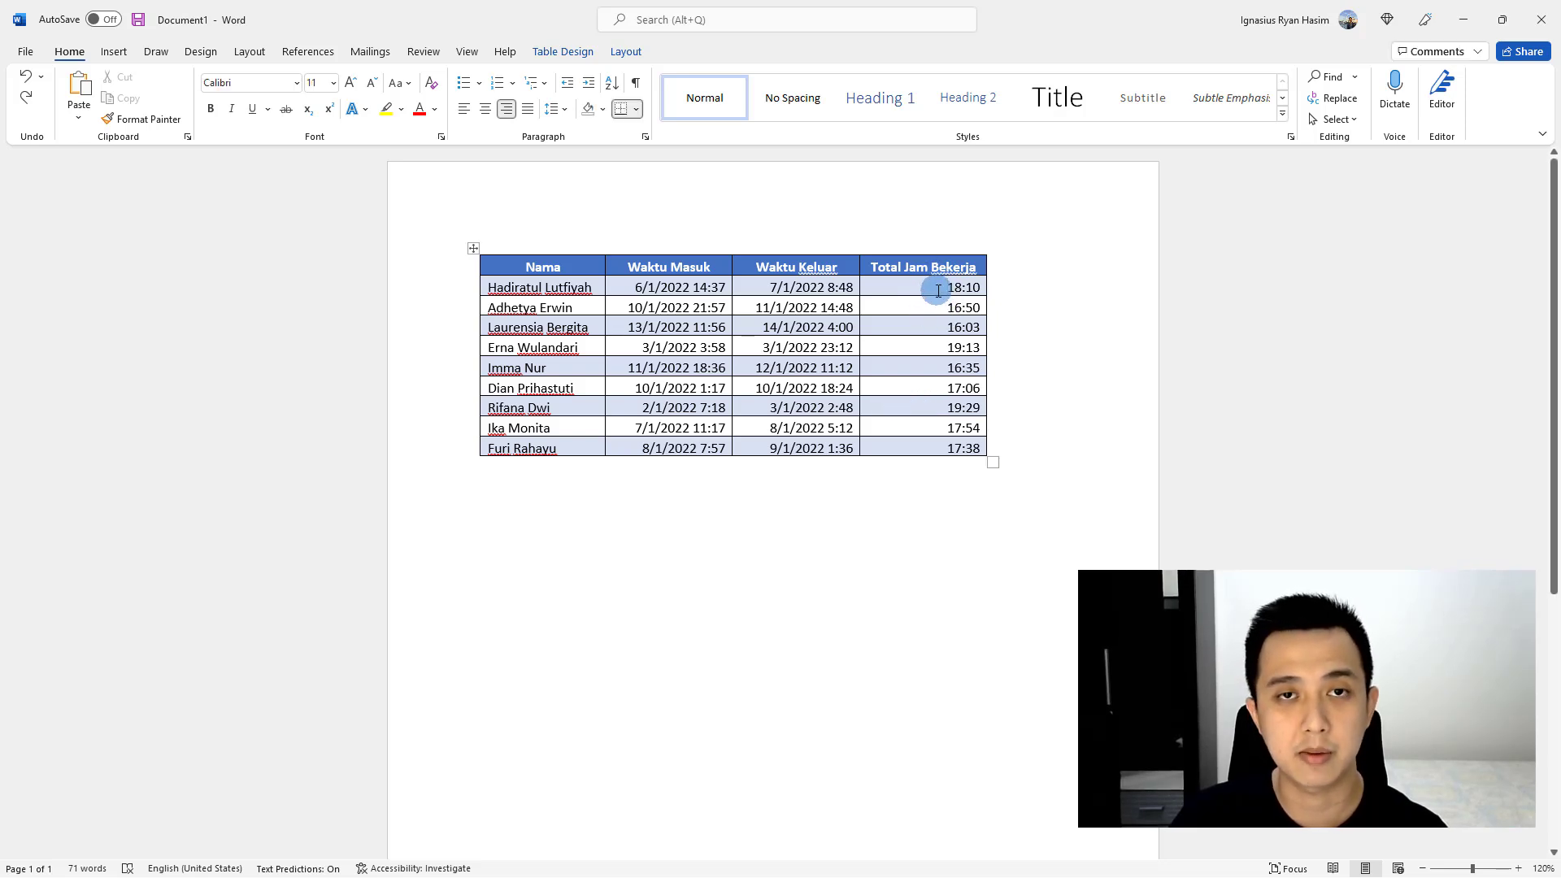
pyautogui.moveTo(939, 290); pyautogui.dragTo(985, 289)
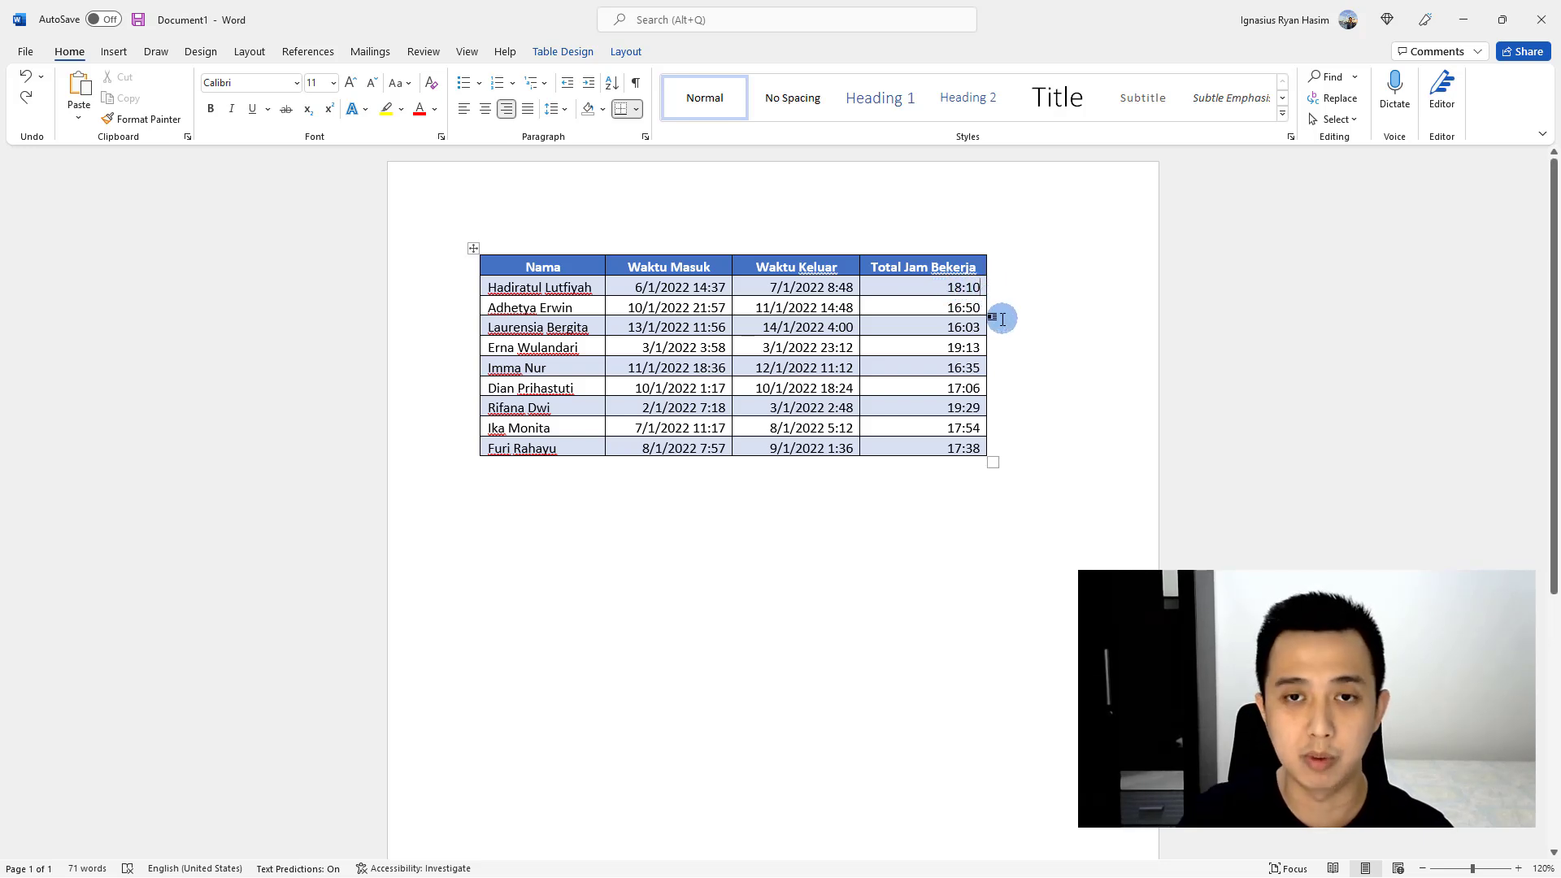
pyautogui.press('BackSpace')
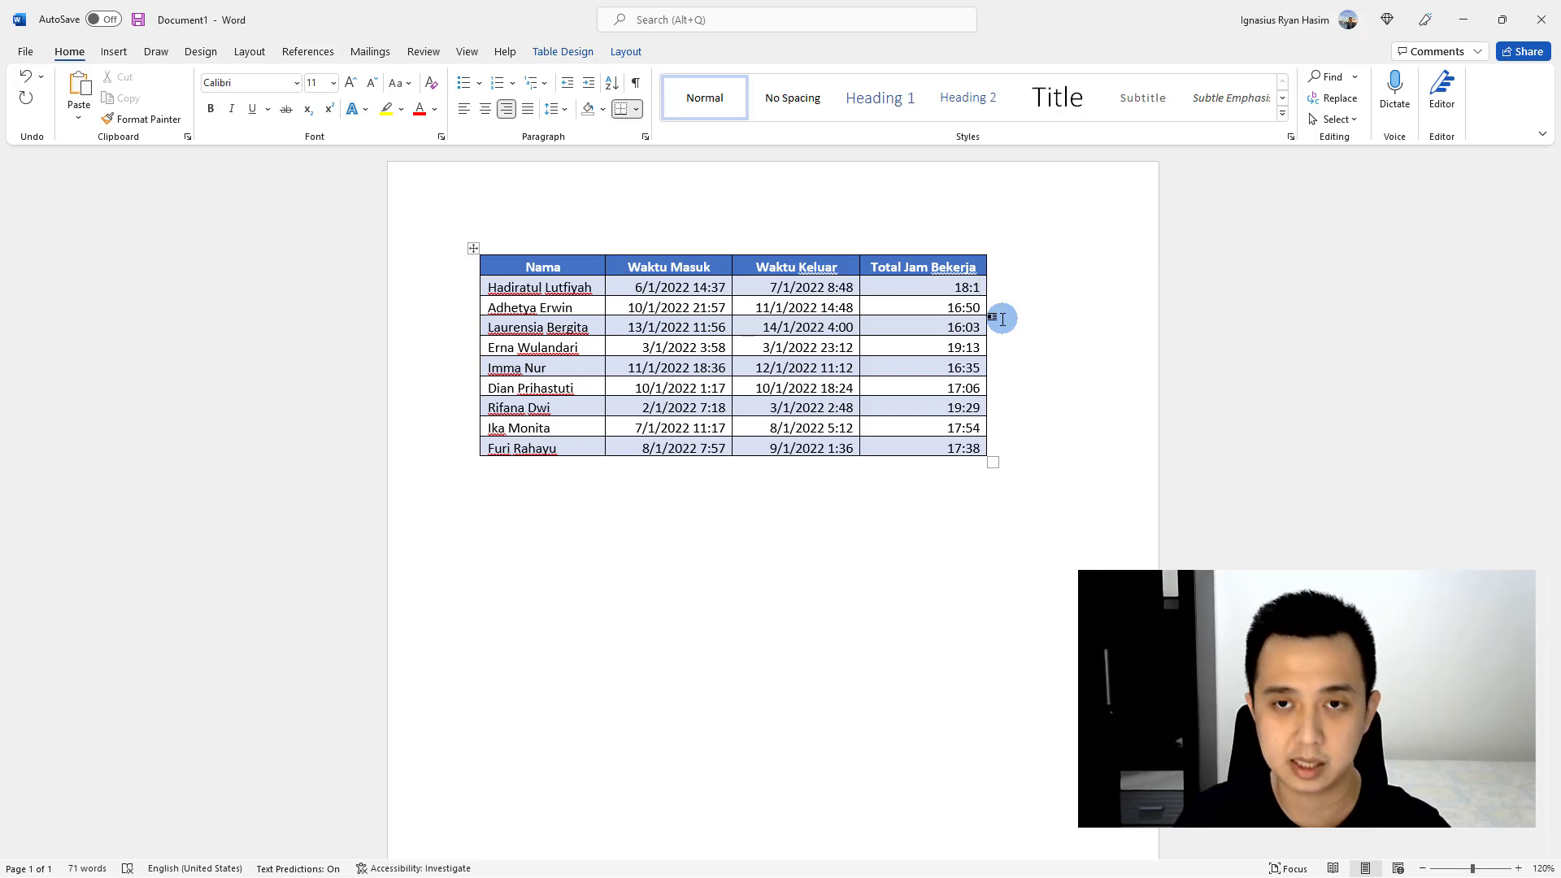
pyautogui.write('5')
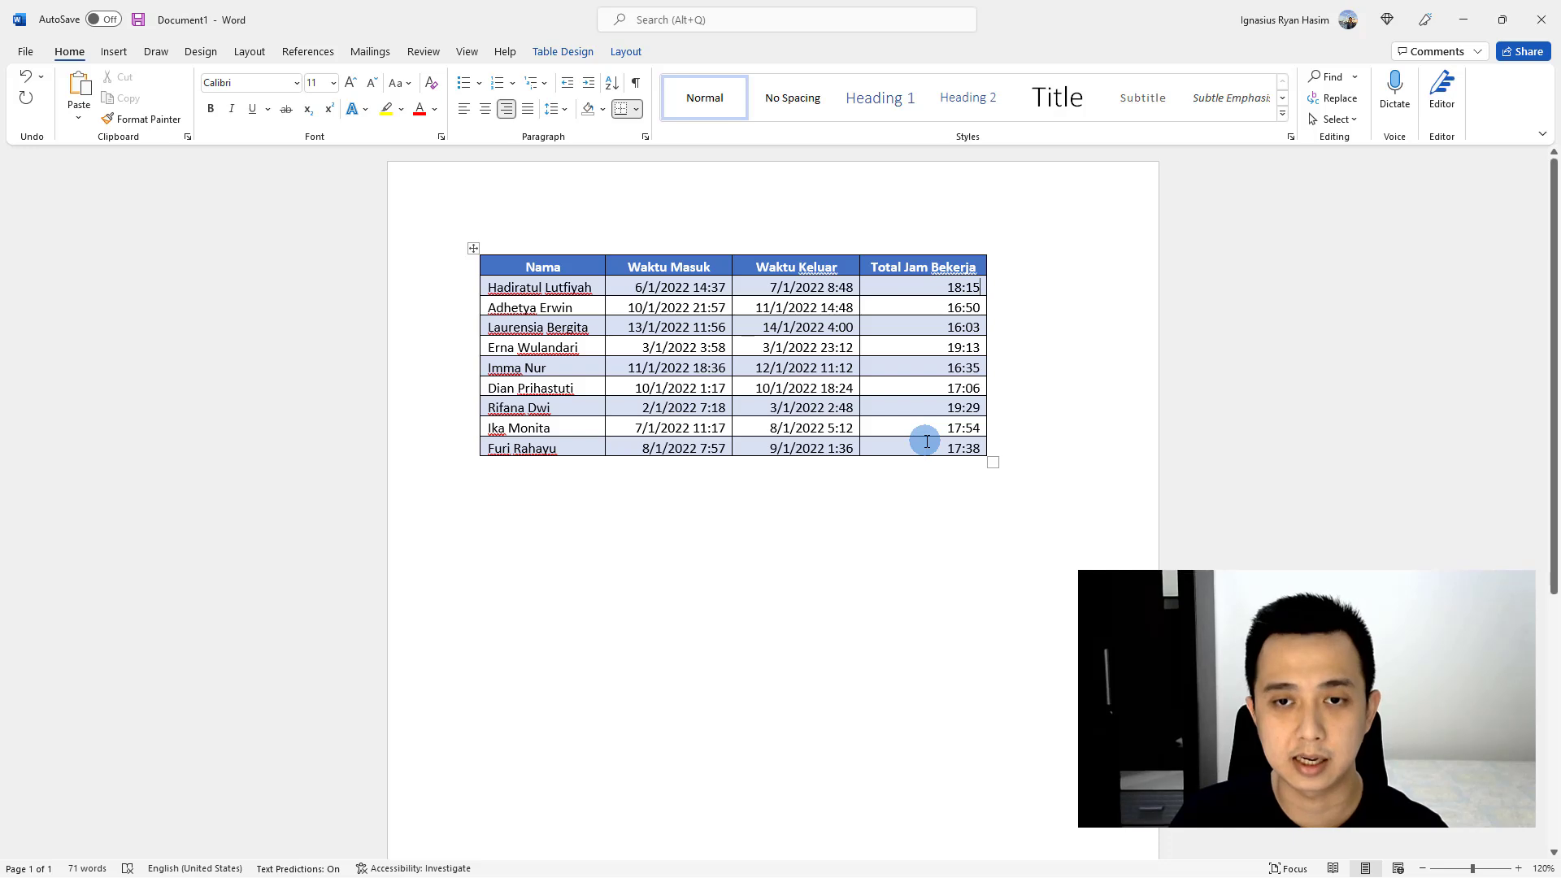
# Insert an empty row below the seventh data row, the one with a total of 19:29
pyautogui.click(924, 406)
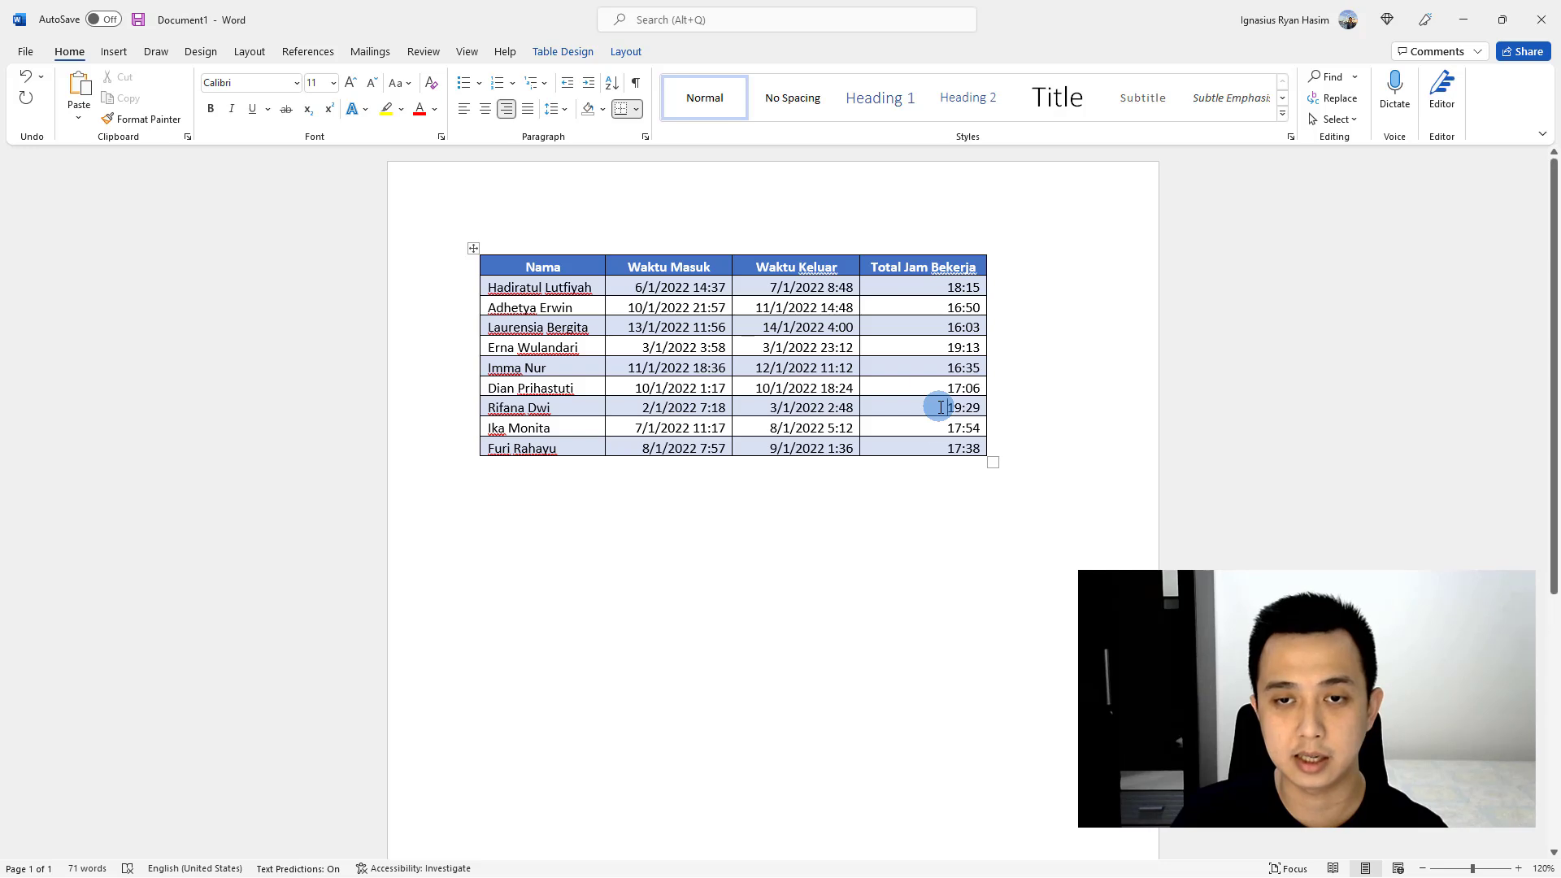
pyautogui.rightClick(941, 407)
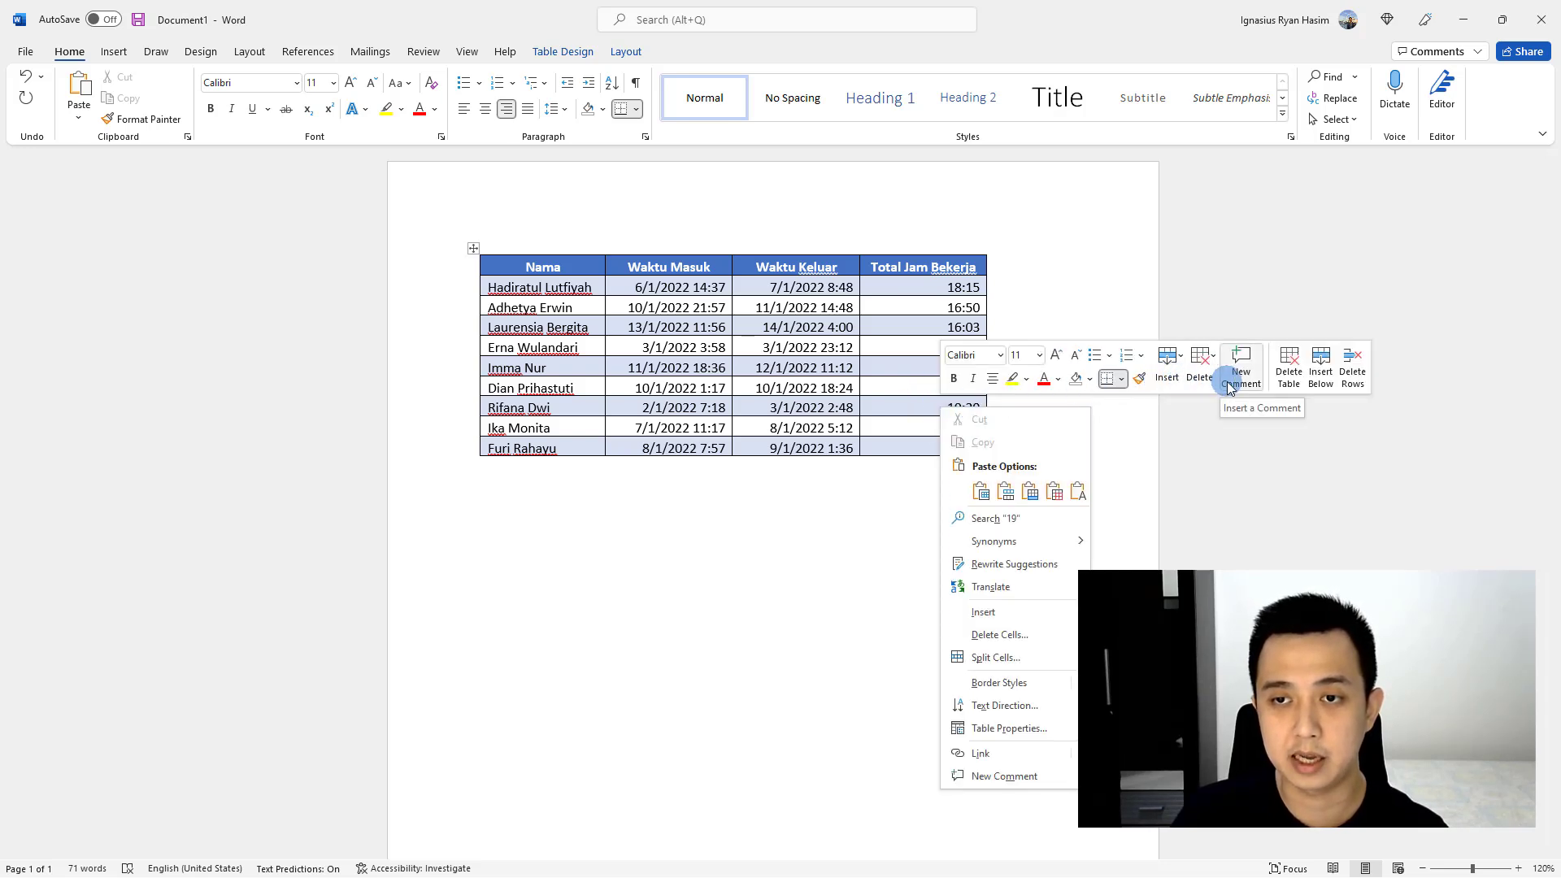
pyautogui.click(1168, 376)
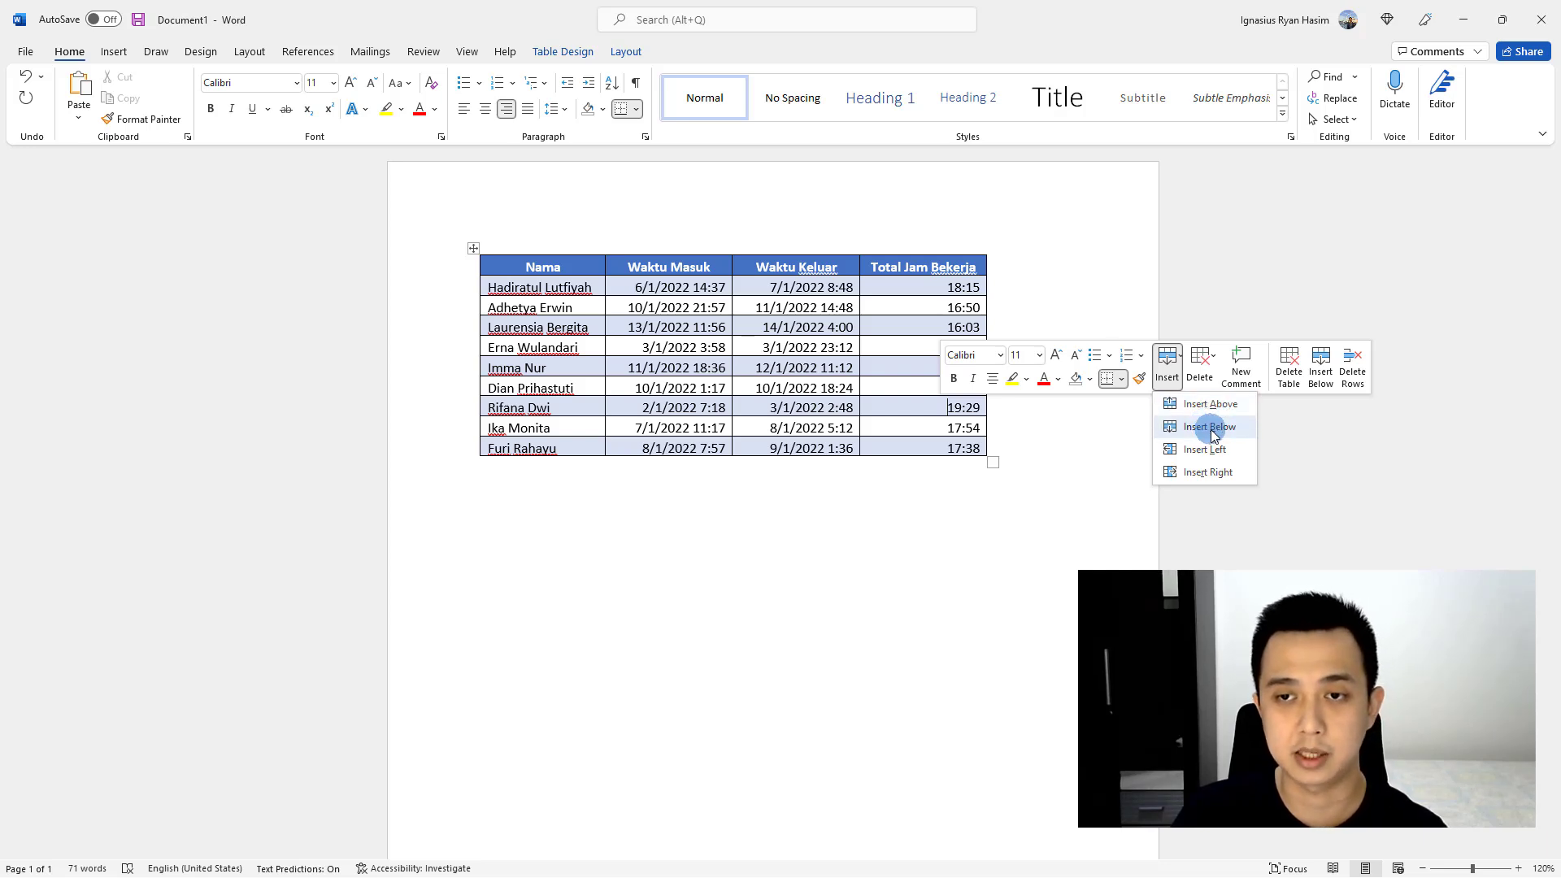
pyautogui.click(1209, 427)
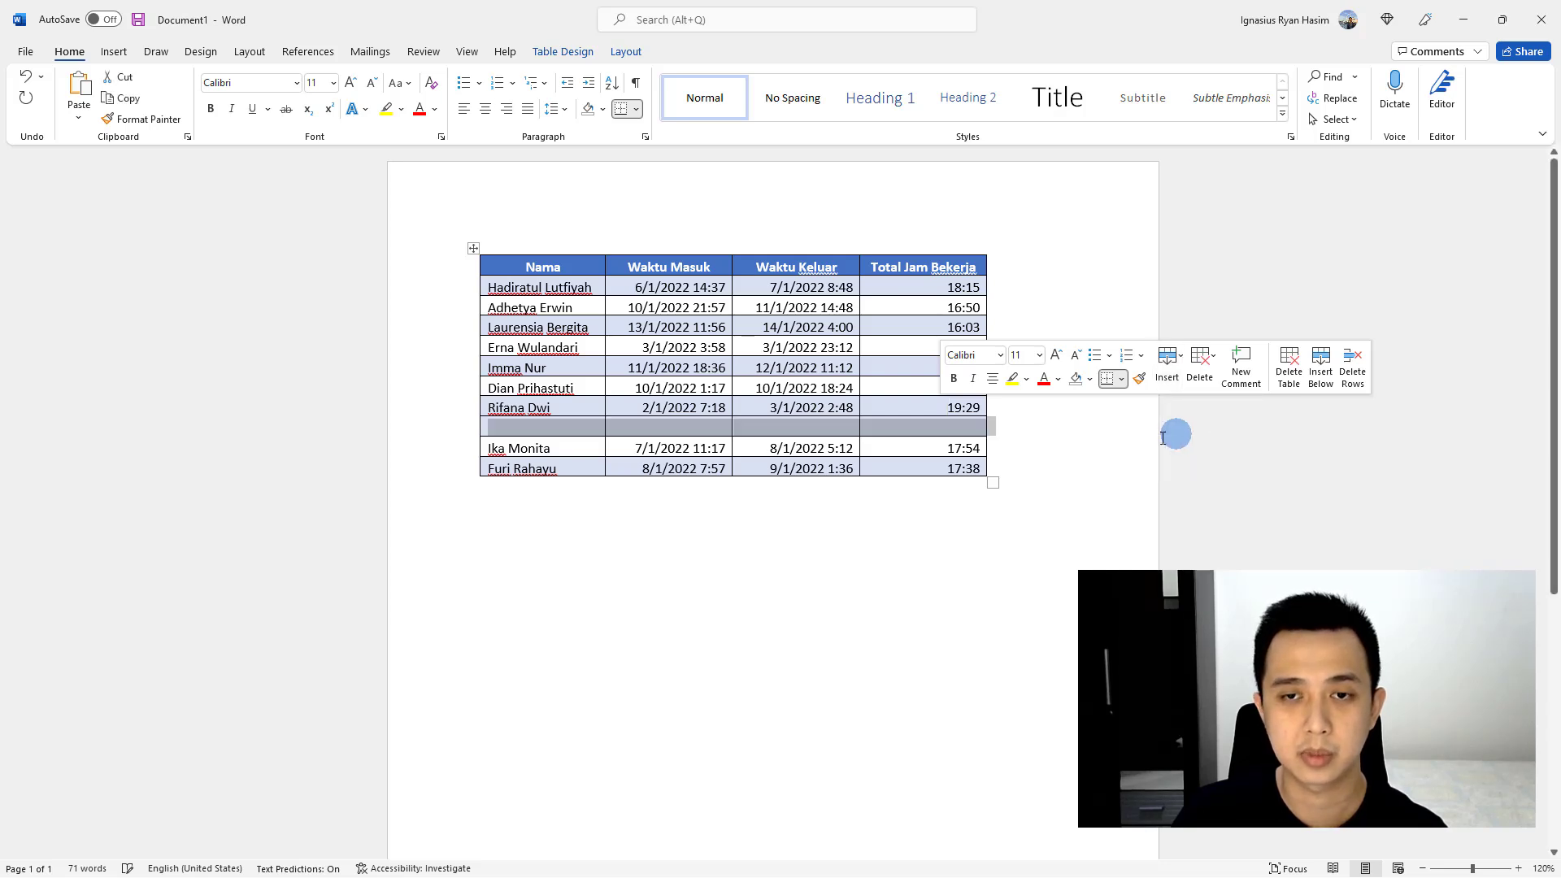
pyautogui.click(1064, 455)
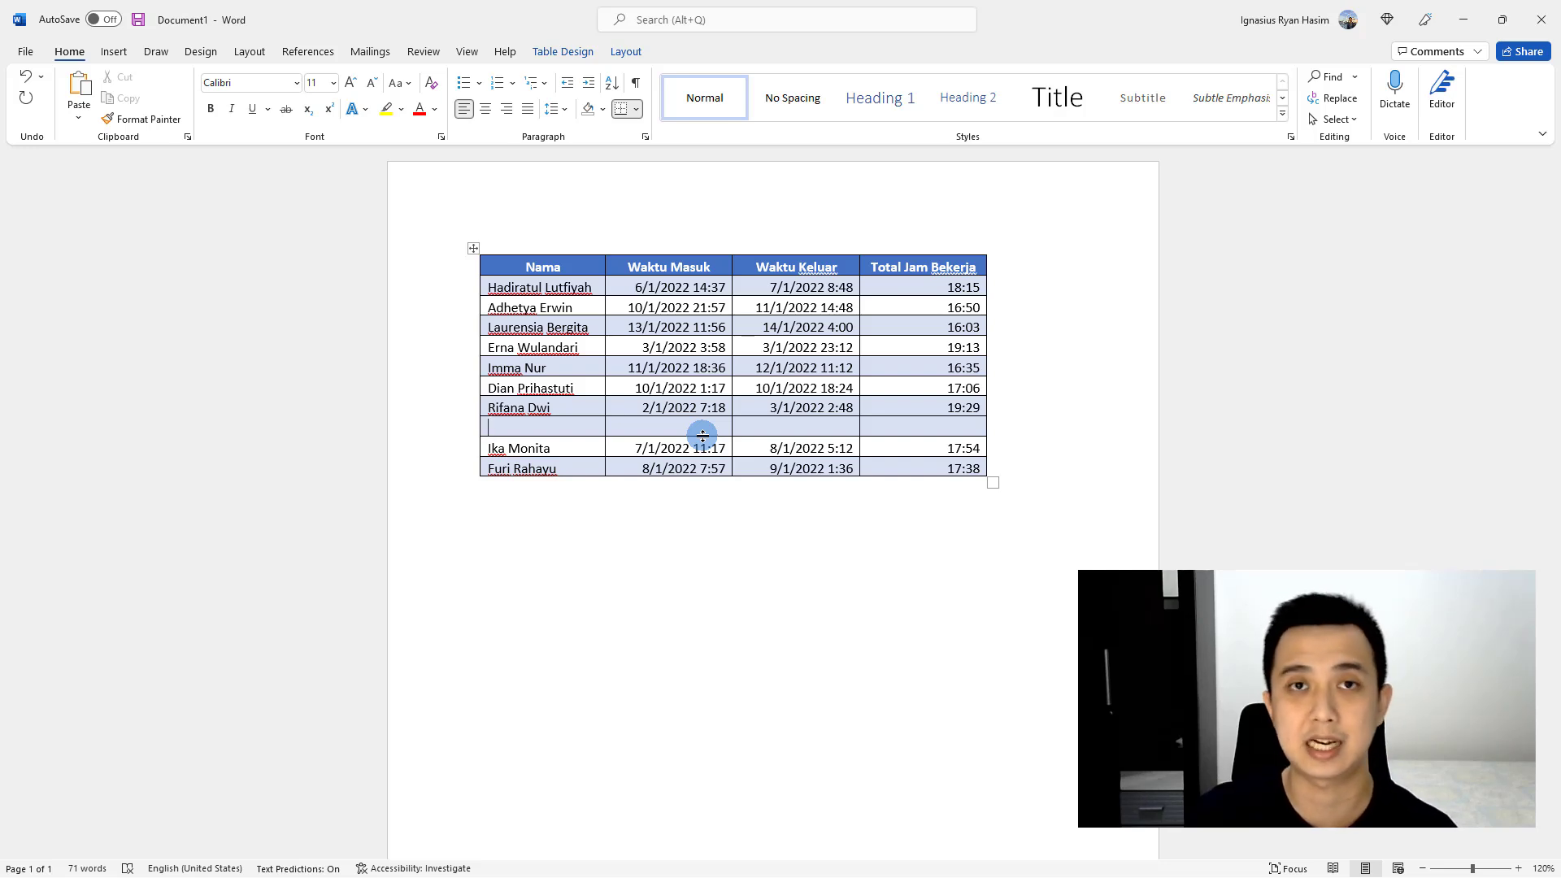
# Place the text cursor below the Word table, switch to Excel and copy range A1:D10 again
pyautogui.click(539, 535)
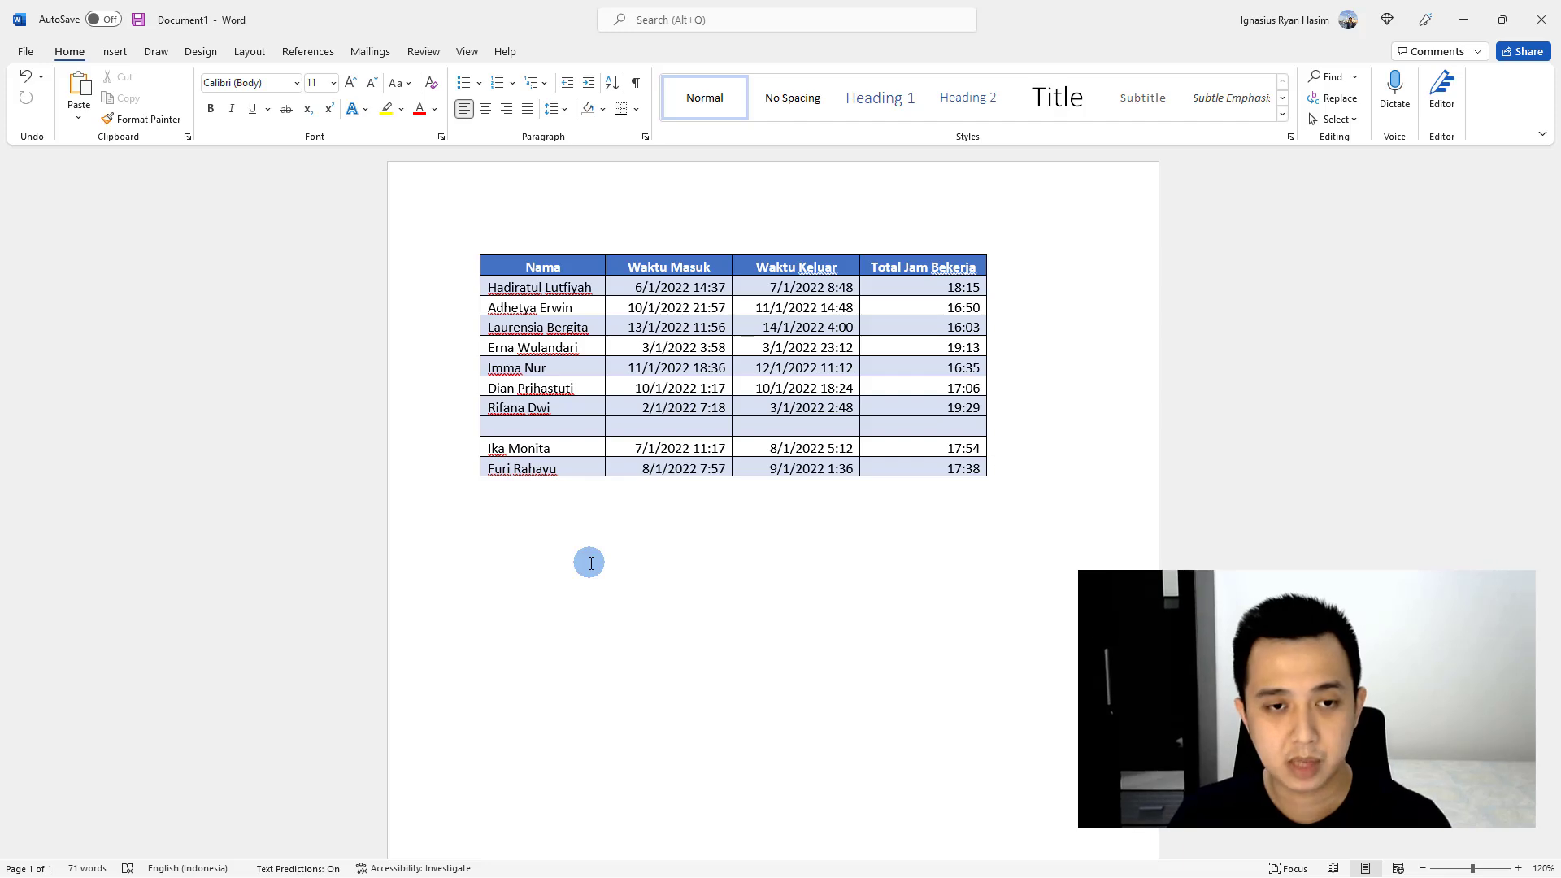
pyautogui.hotkey('alt', 'Tab')
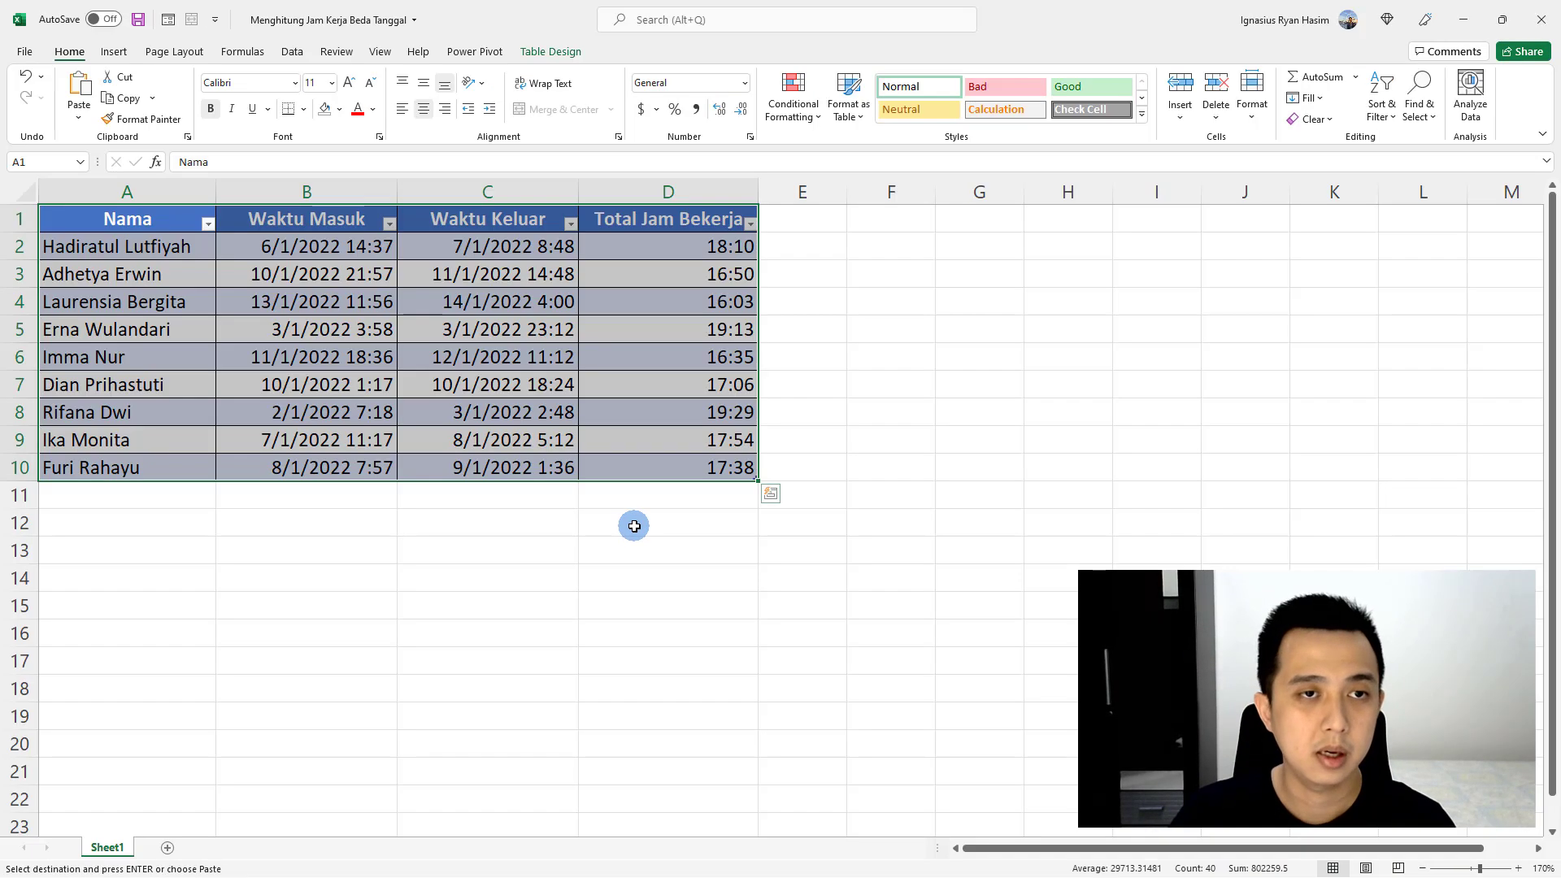
pyautogui.click(508, 520)
pyautogui.moveTo(159, 223); pyautogui.dragTo(659, 460)
pyautogui.hotkey('ctrl', 'c')
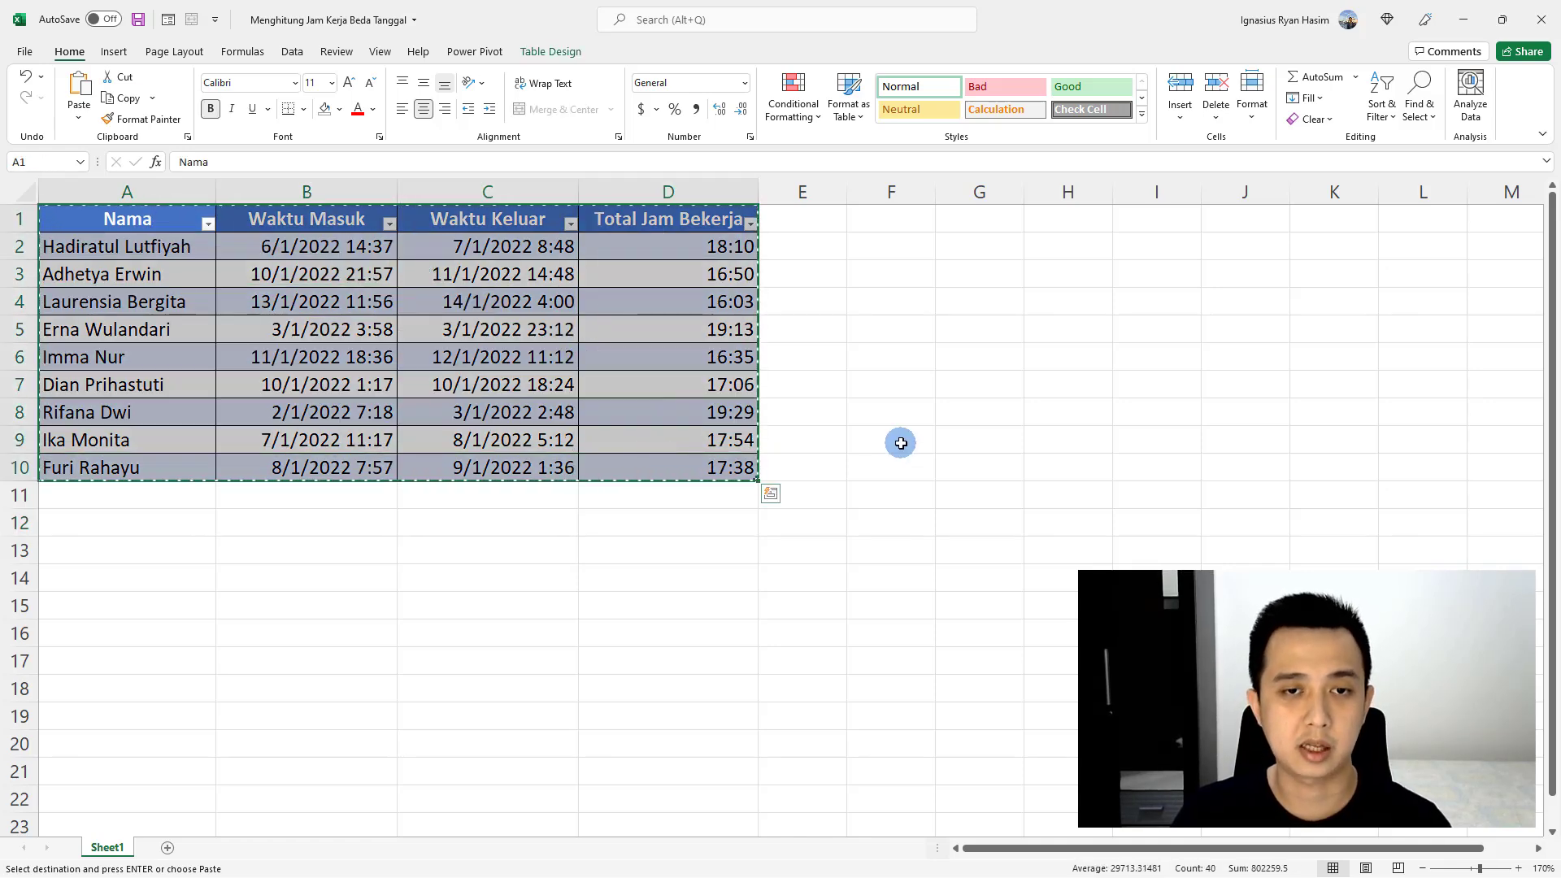
# Switch to Word and use Paste Special to insert the copied range below the first table as a Microsoft Excel Worksheet Object
pyautogui.hotkey('alt', 'Tab')
pyautogui.hotkey('alt', 'Tab')
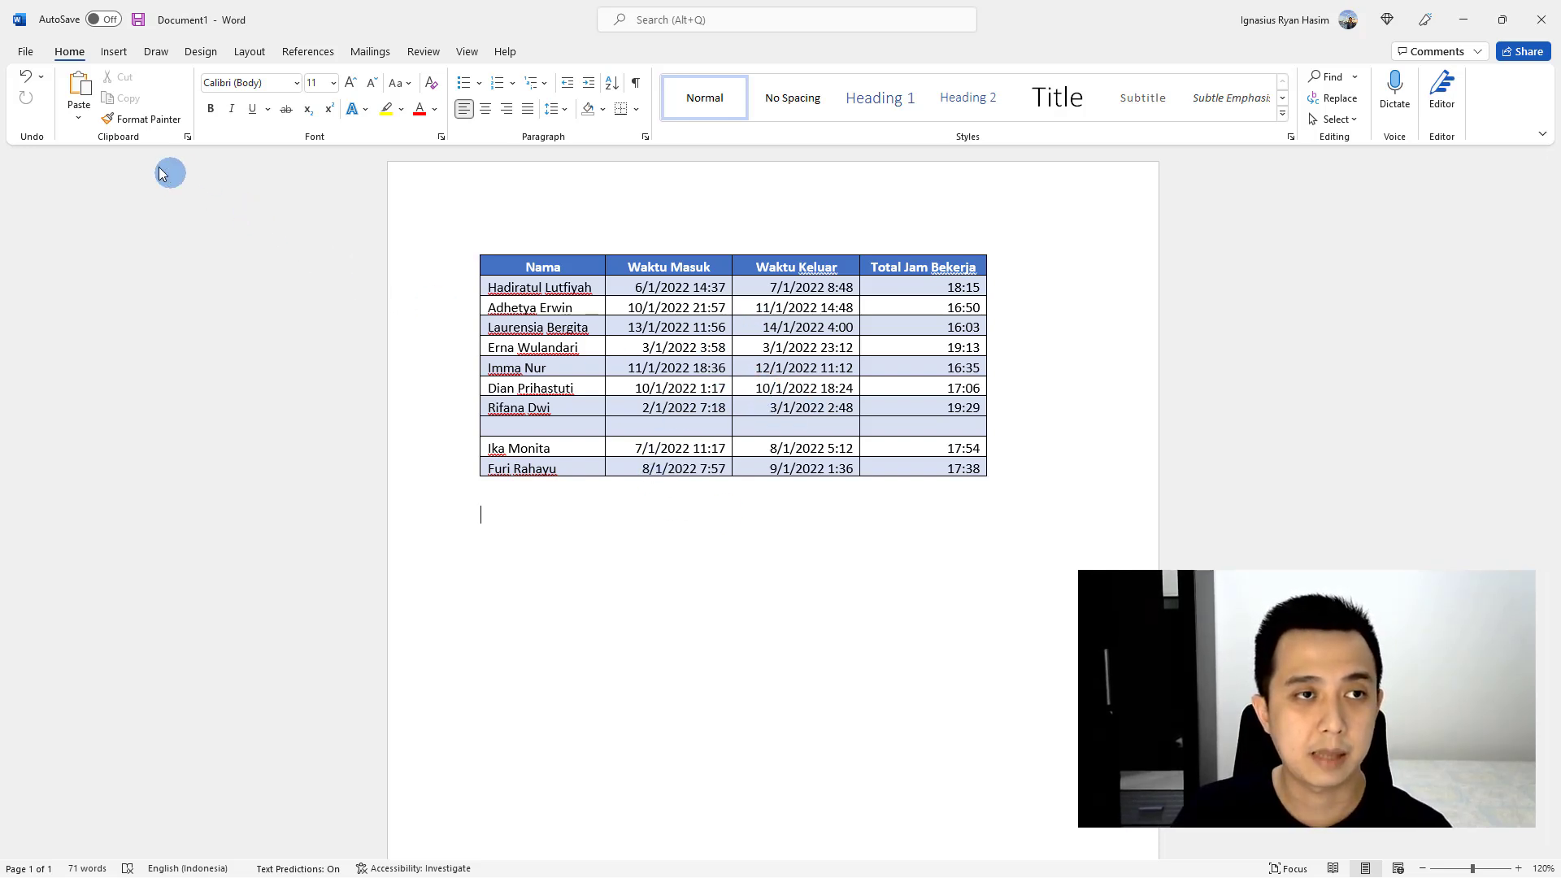
pyautogui.click(81, 121)
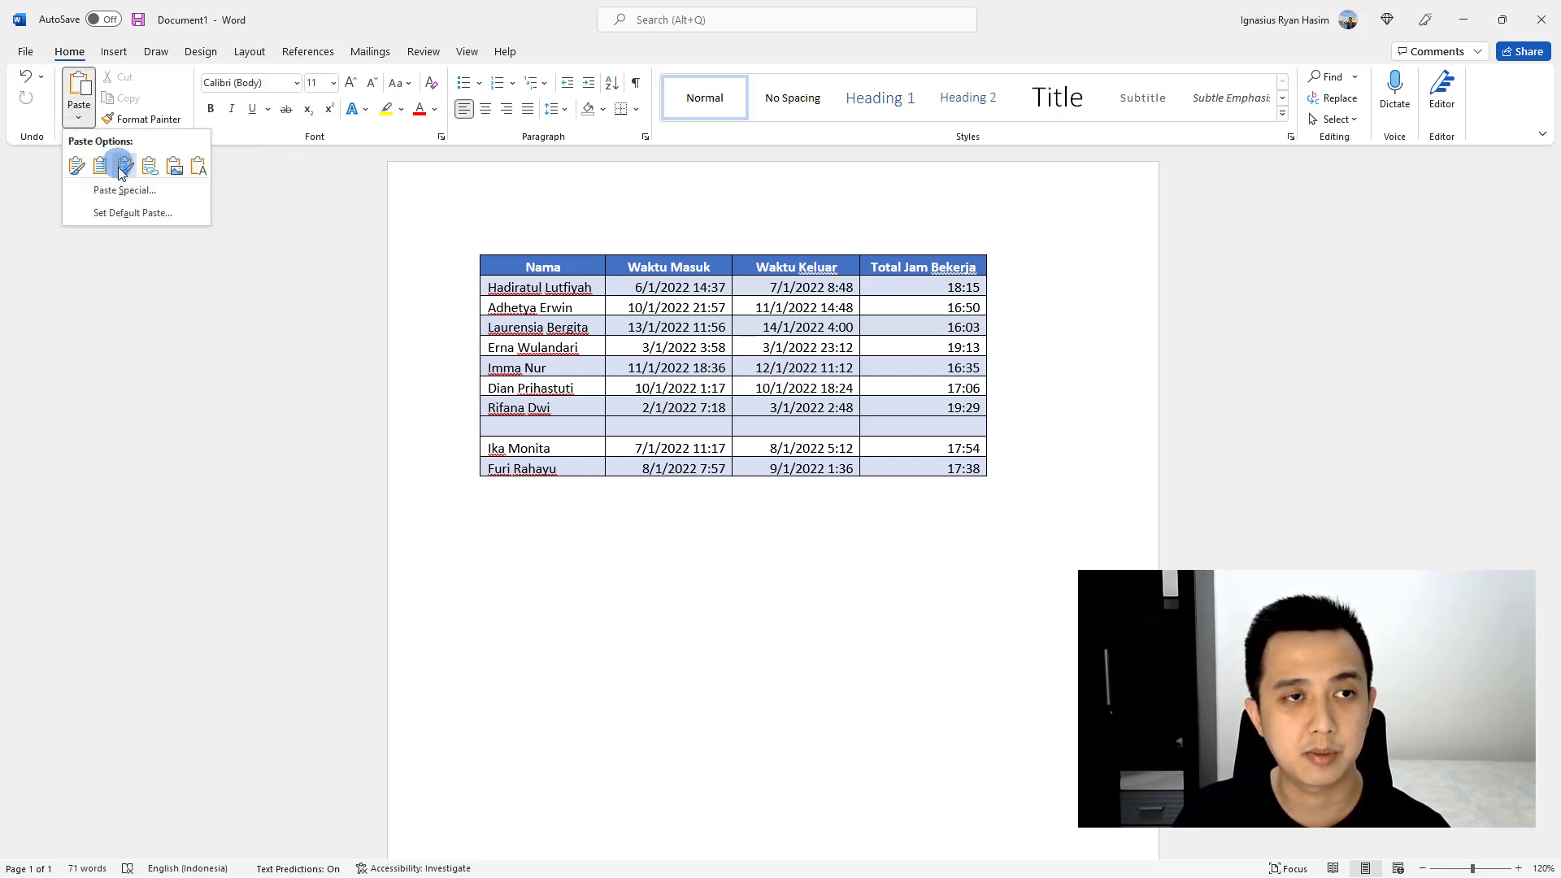
pyautogui.click(114, 188)
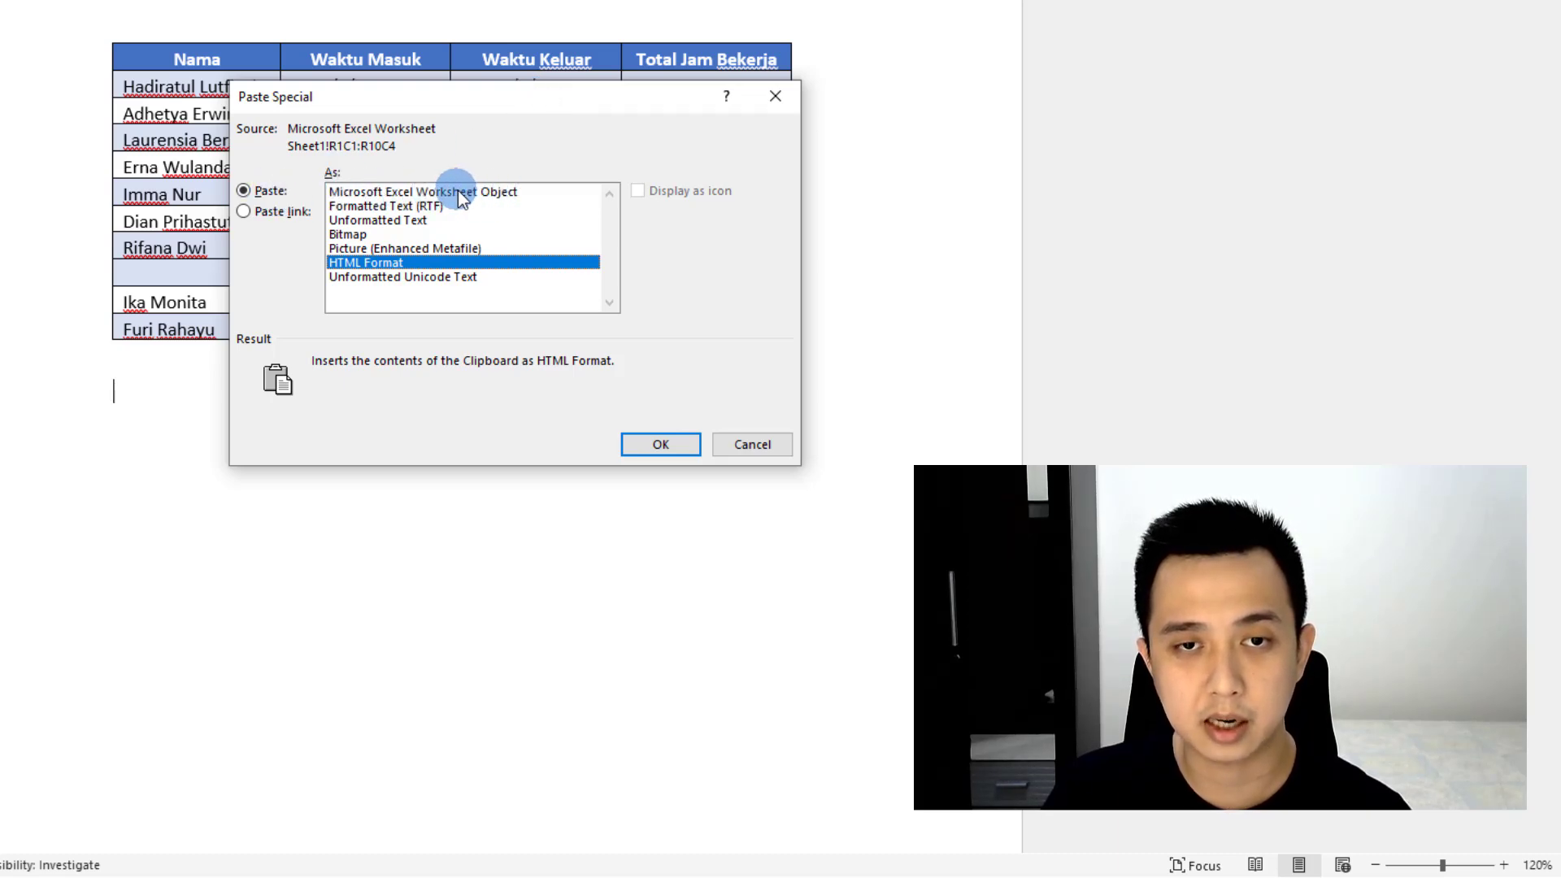
pyautogui.click(511, 198)
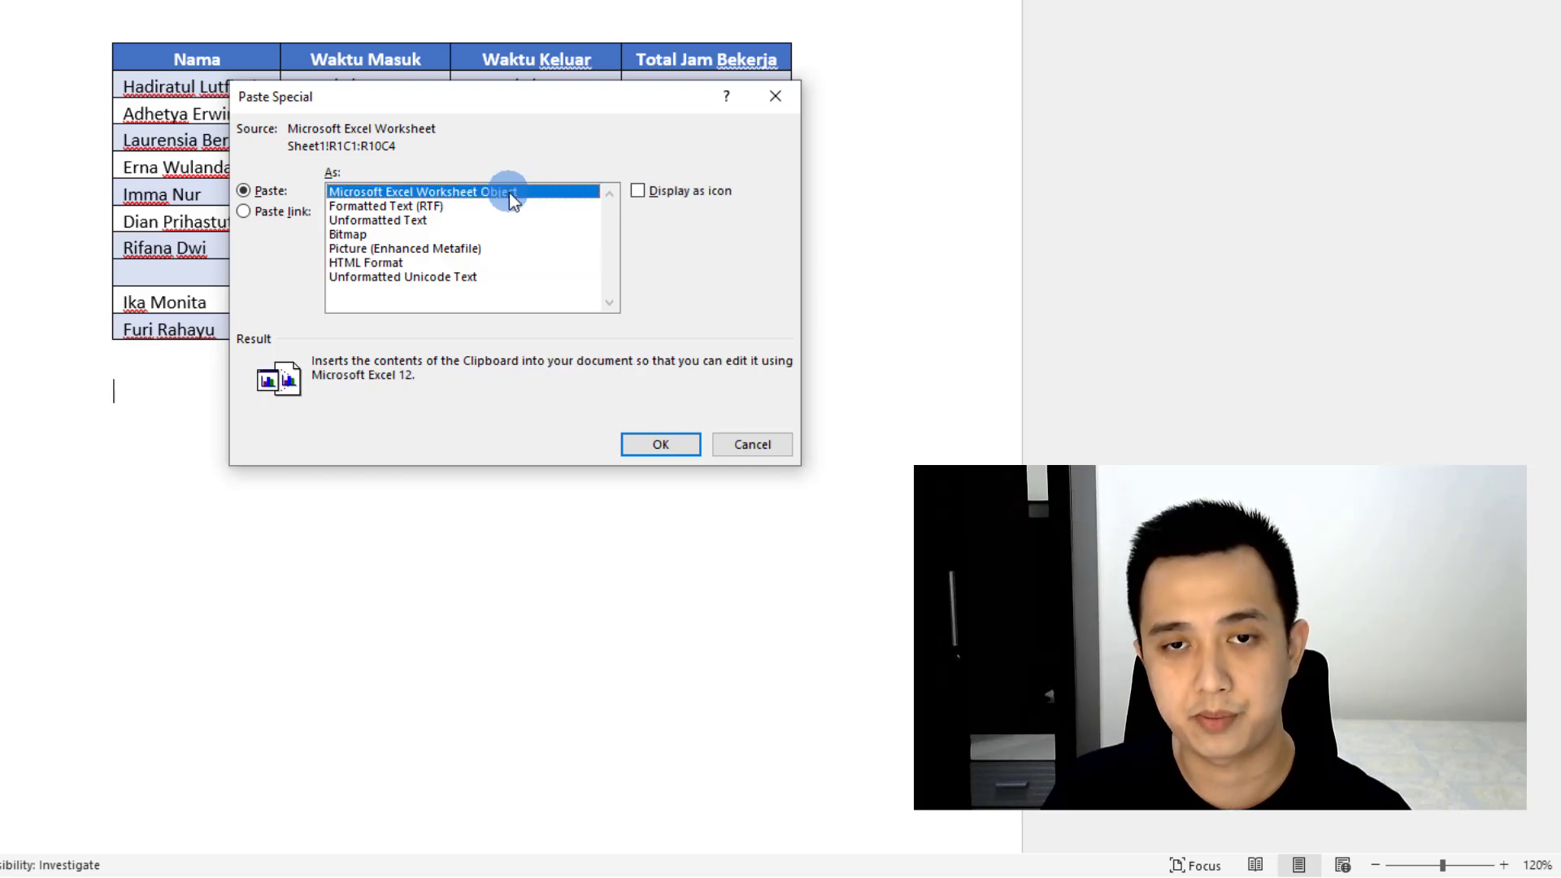
pyautogui.click(660, 444)
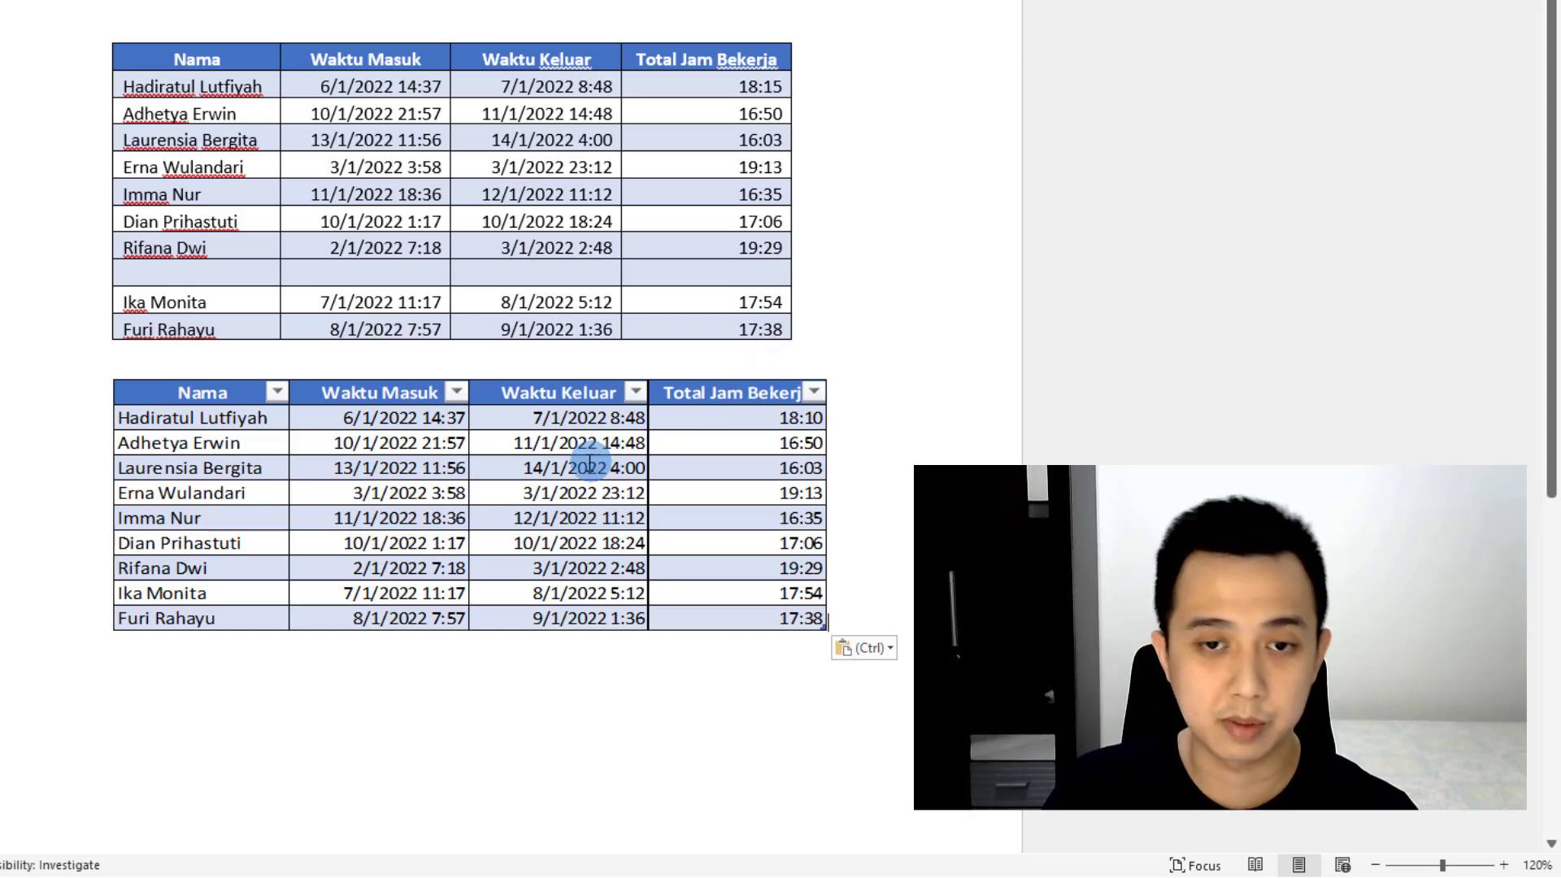
# Open the embedded worksheet for editing and inspect the Nama column's filter options and the formula in D2
pyautogui.click(524, 475)
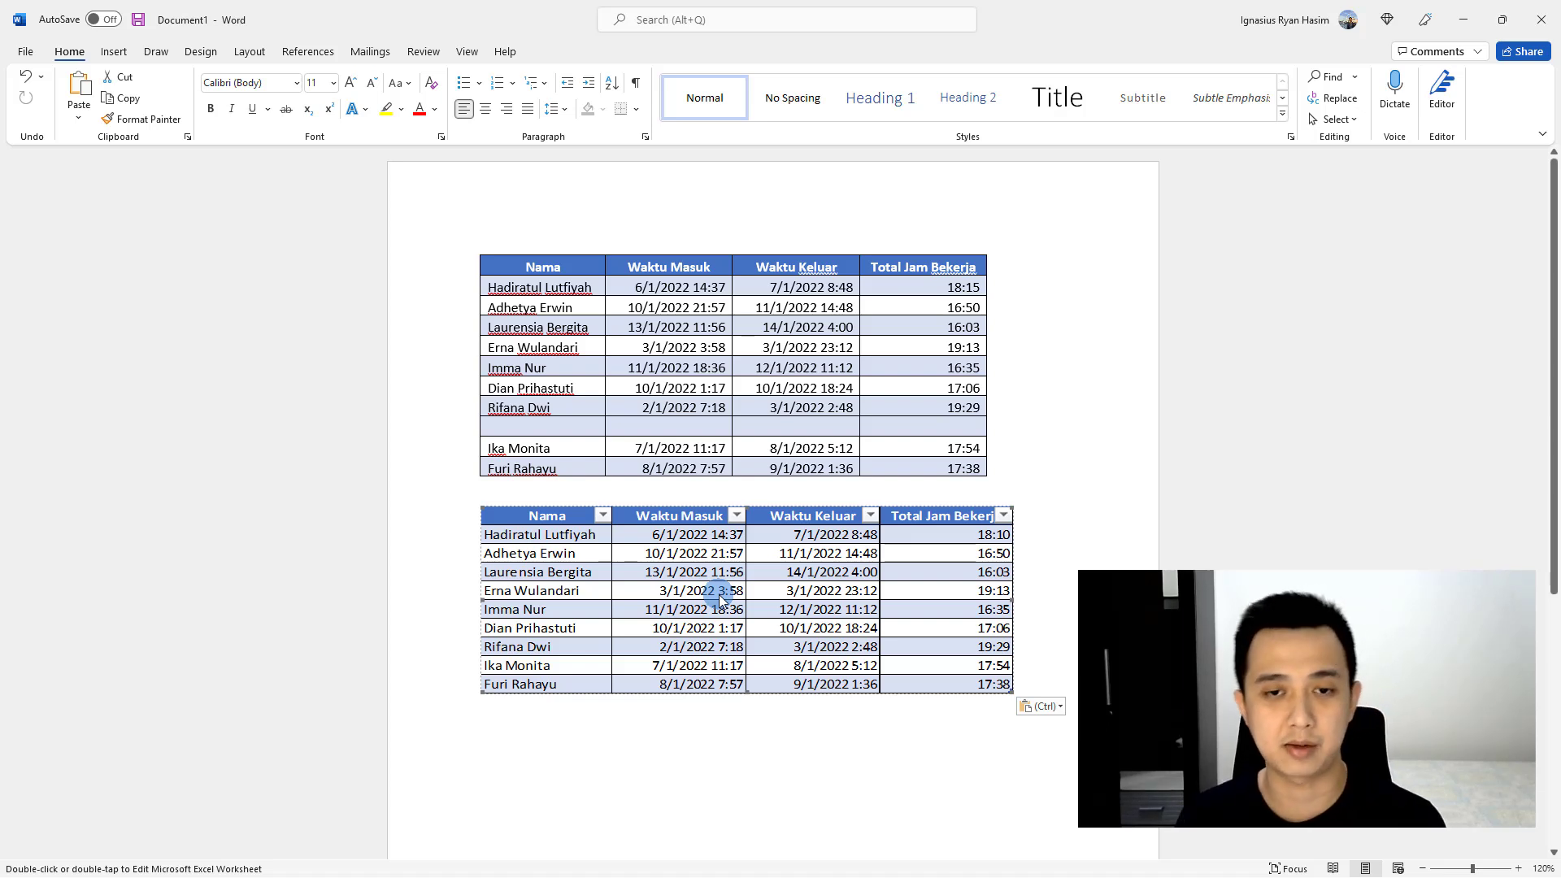
pyautogui.doubleClick(598, 534)
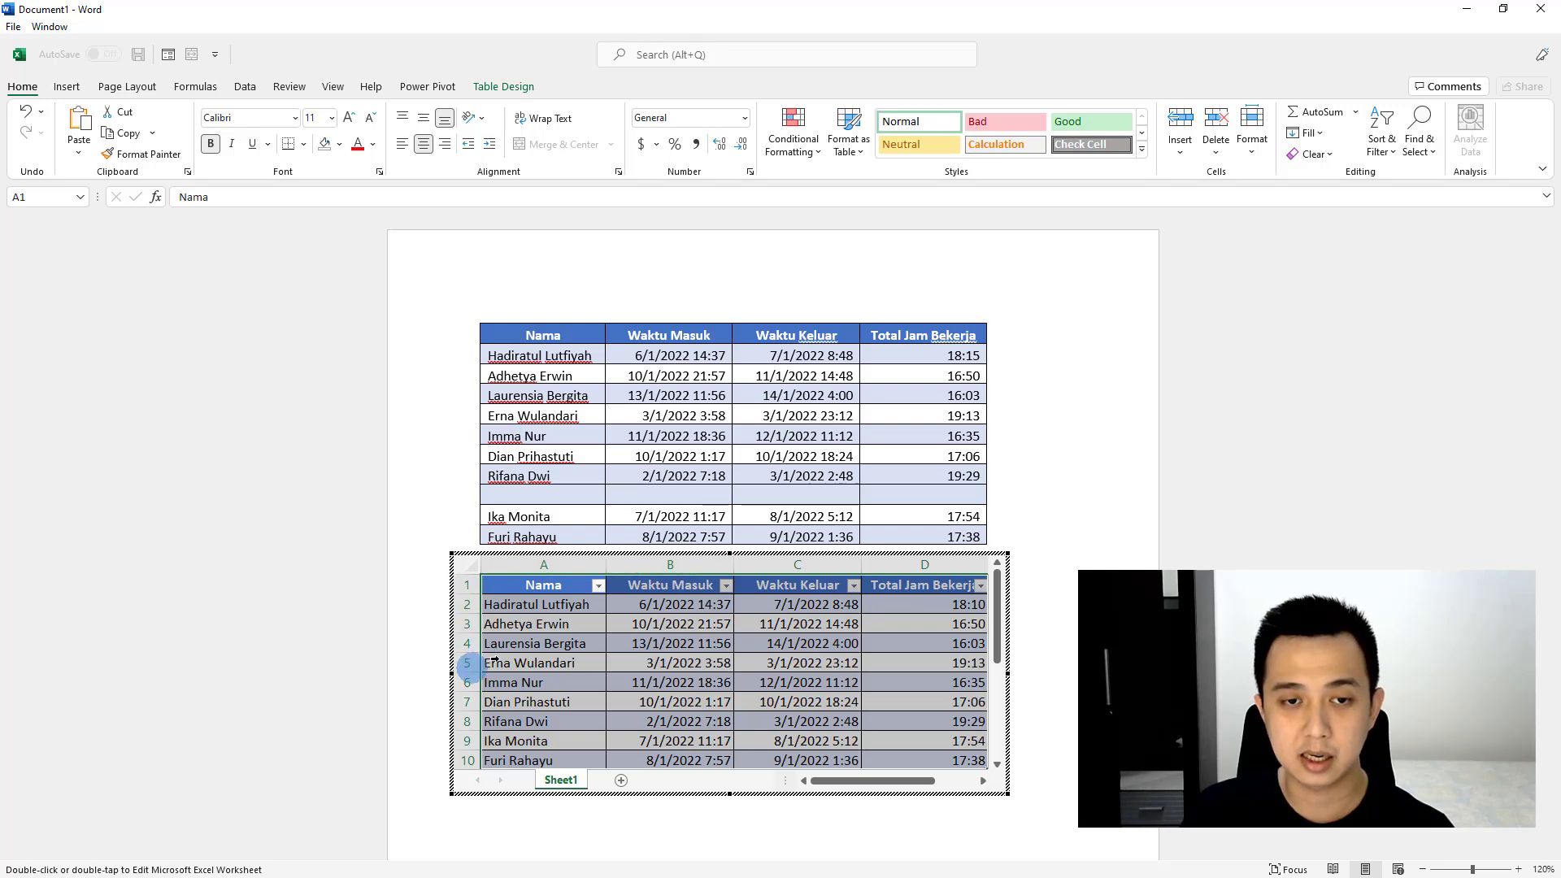
pyautogui.click(599, 588)
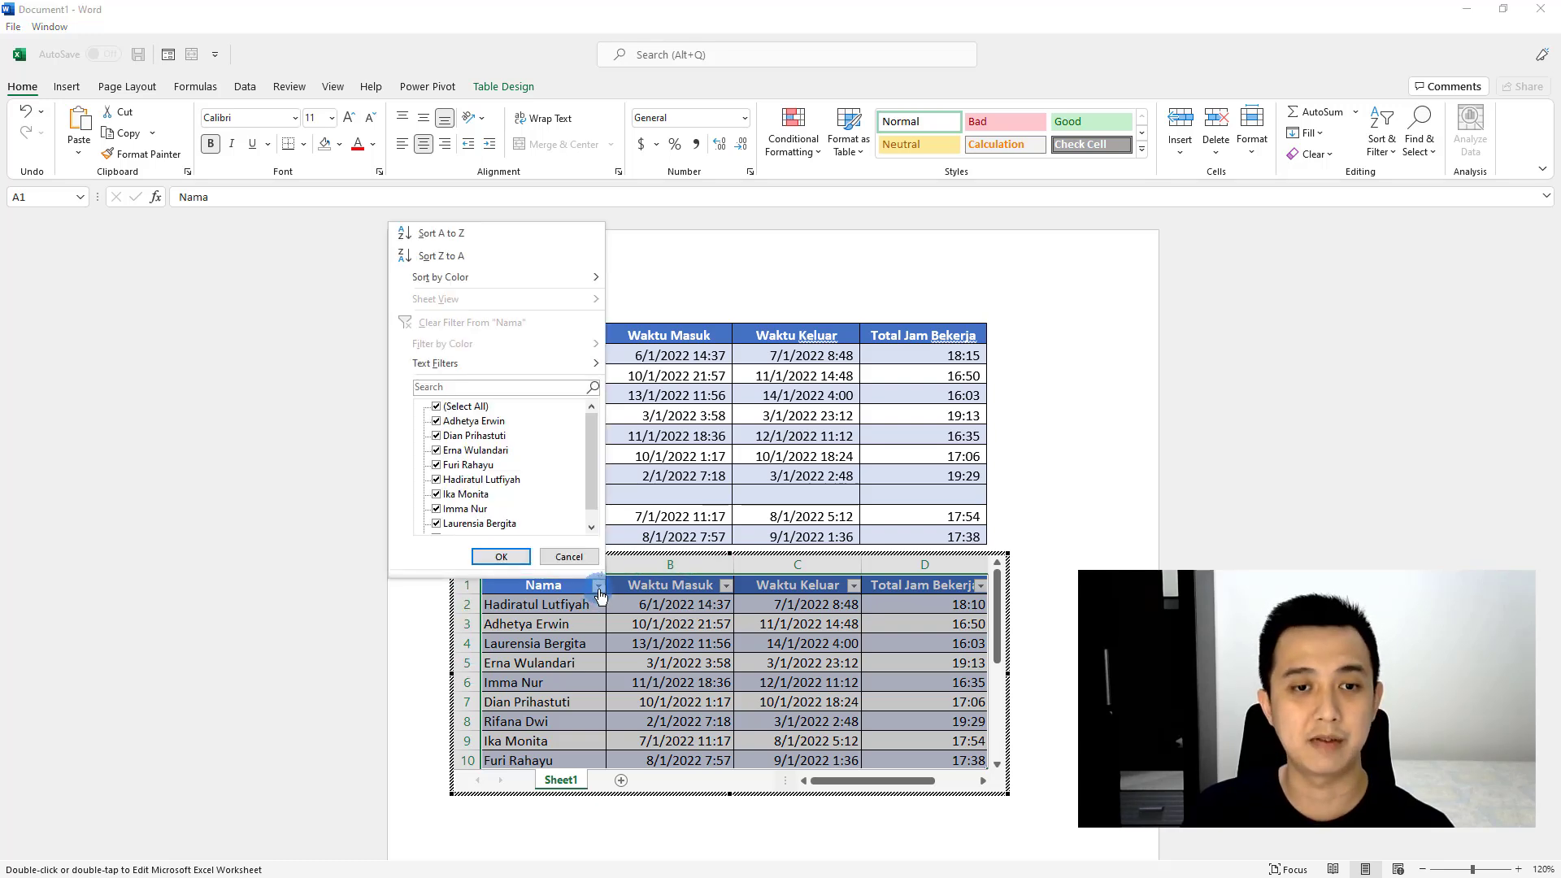
pyautogui.click(569, 557)
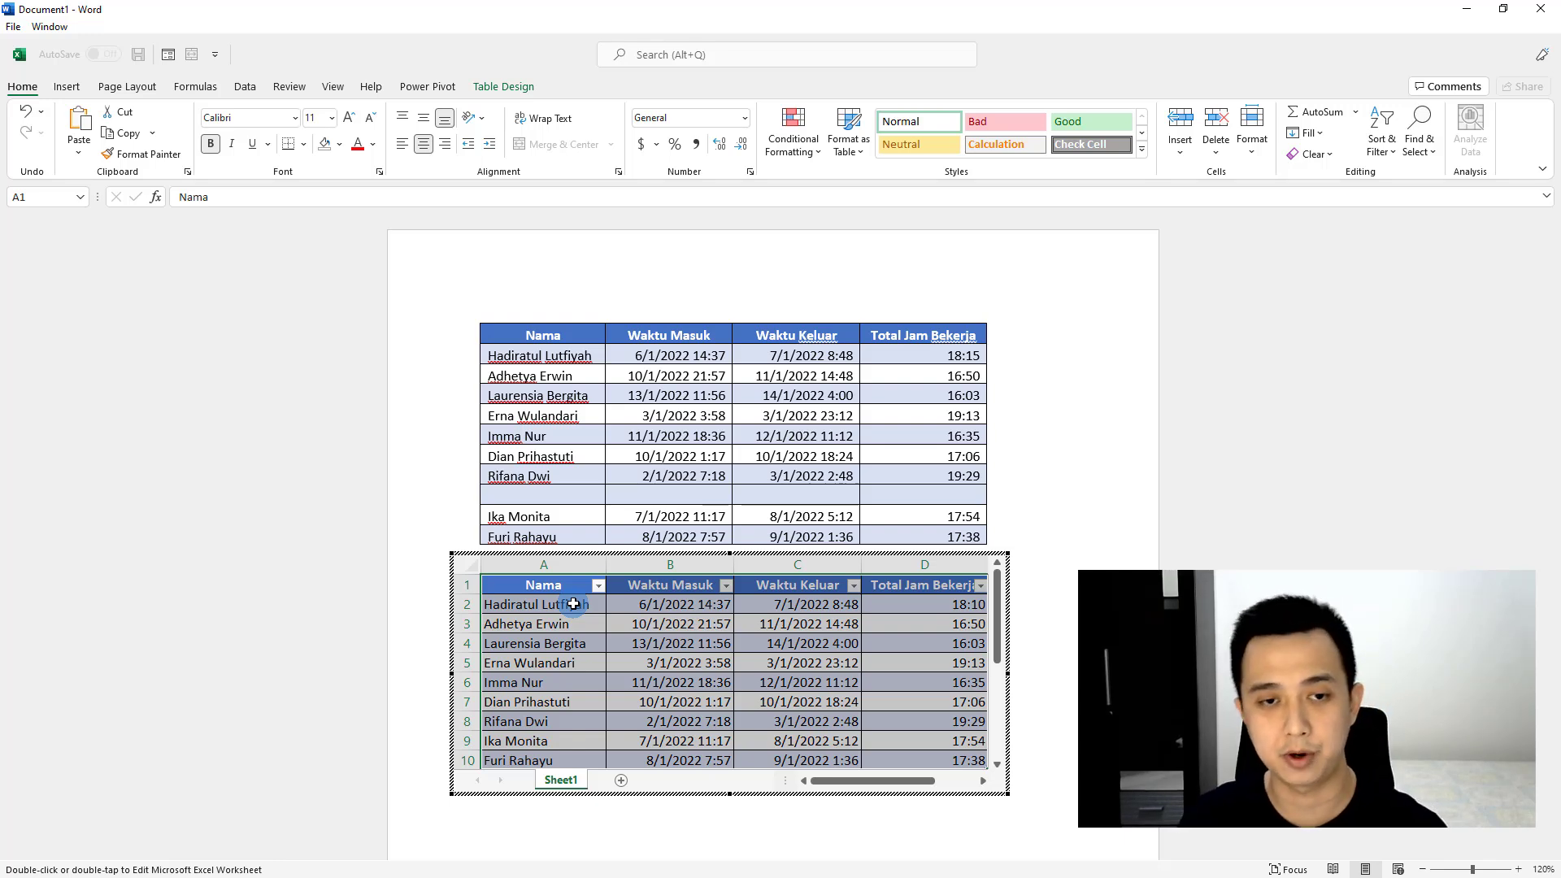
pyautogui.click(900, 604)
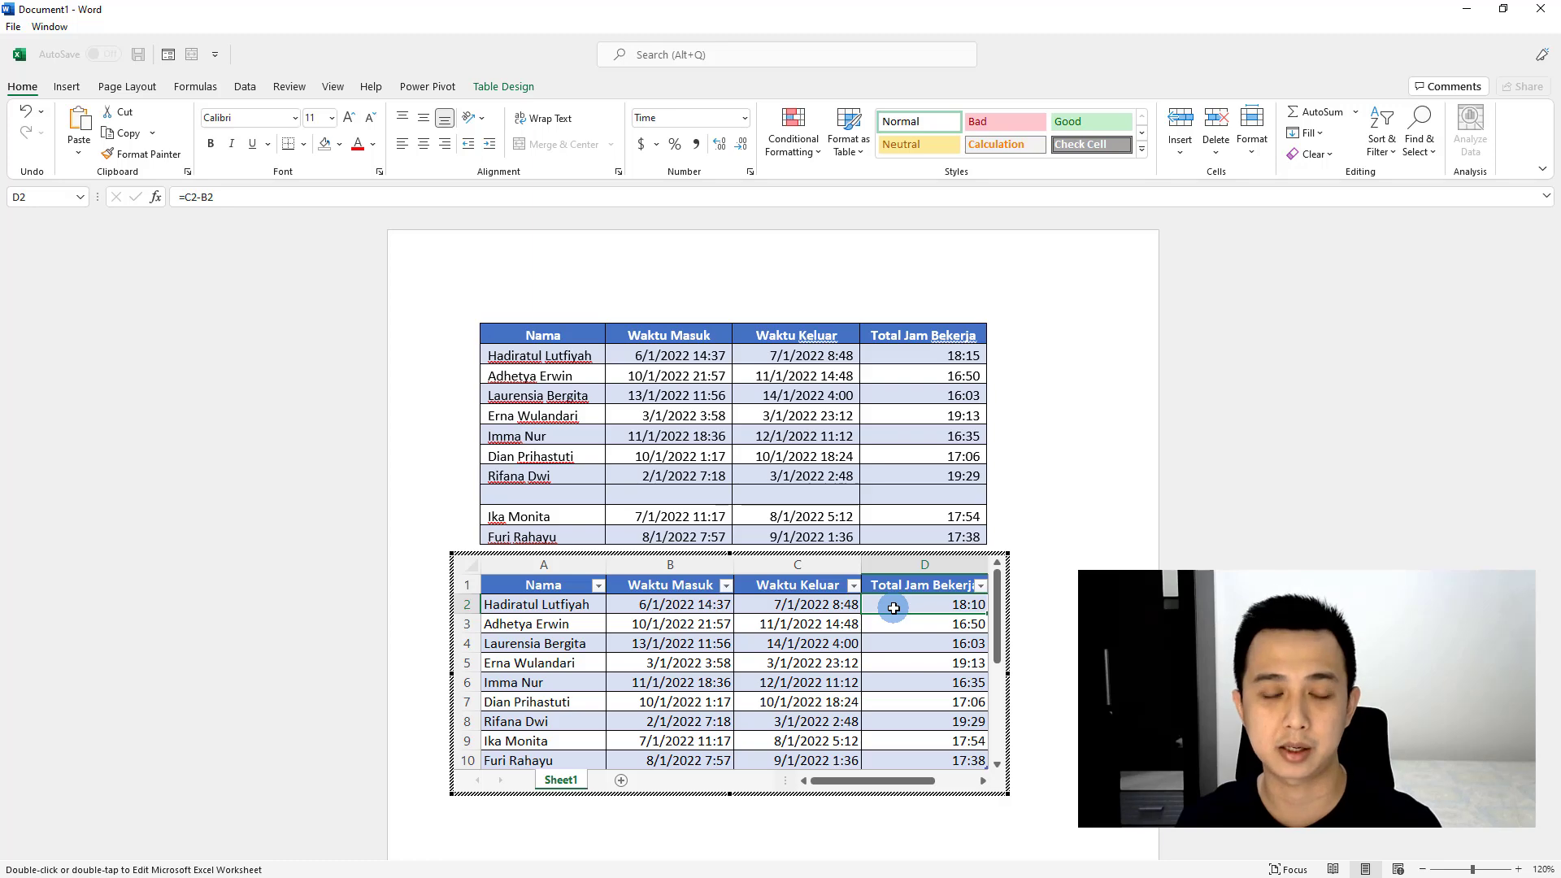
# Finish editing the embedded worksheet, switch to Excel, clear the old copy selection and copy range A1:D10 again
pyautogui.click(1060, 752)
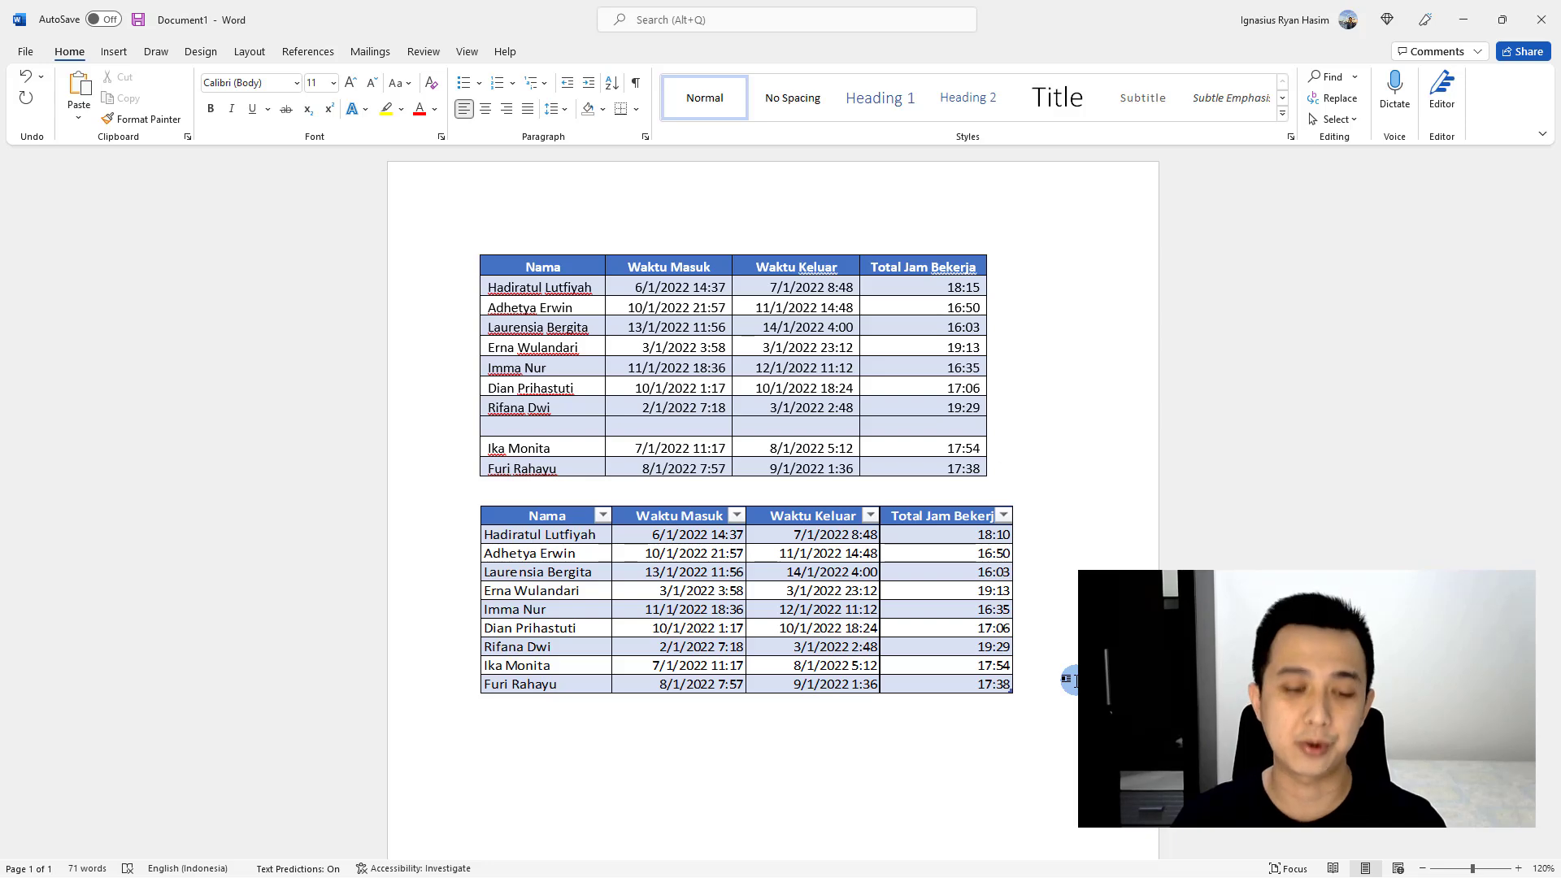
pyautogui.hotkey('alt', 'Tab')
pyautogui.hotkey('alt', 'Tab')
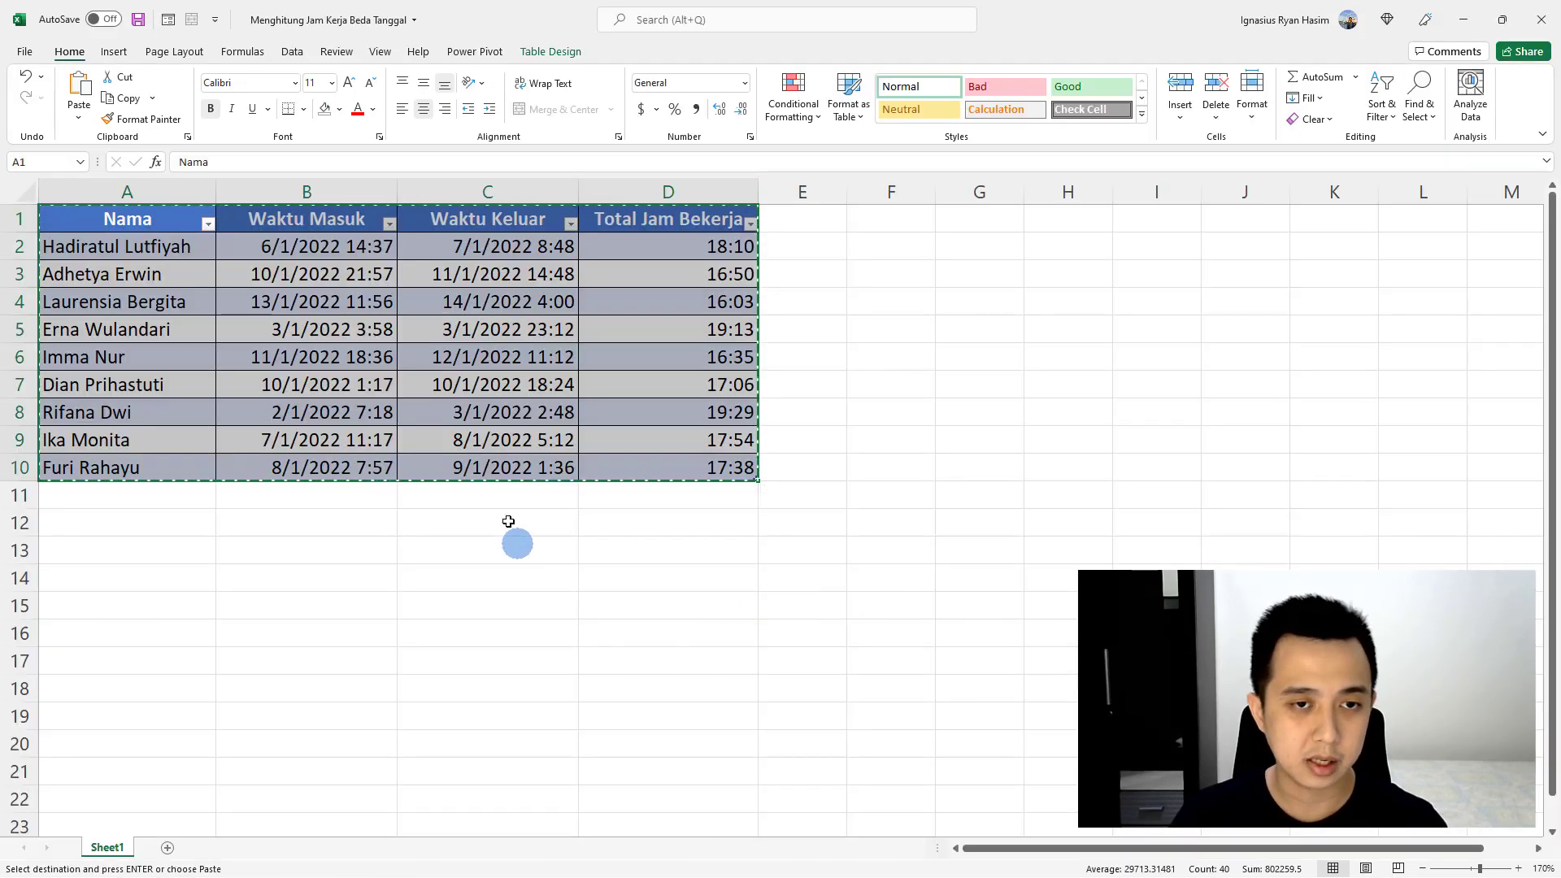
pyautogui.click(362, 390)
pyautogui.moveTo(161, 227); pyautogui.dragTo(672, 463)
pyautogui.click(582, 582)
pyautogui.press('Escape')
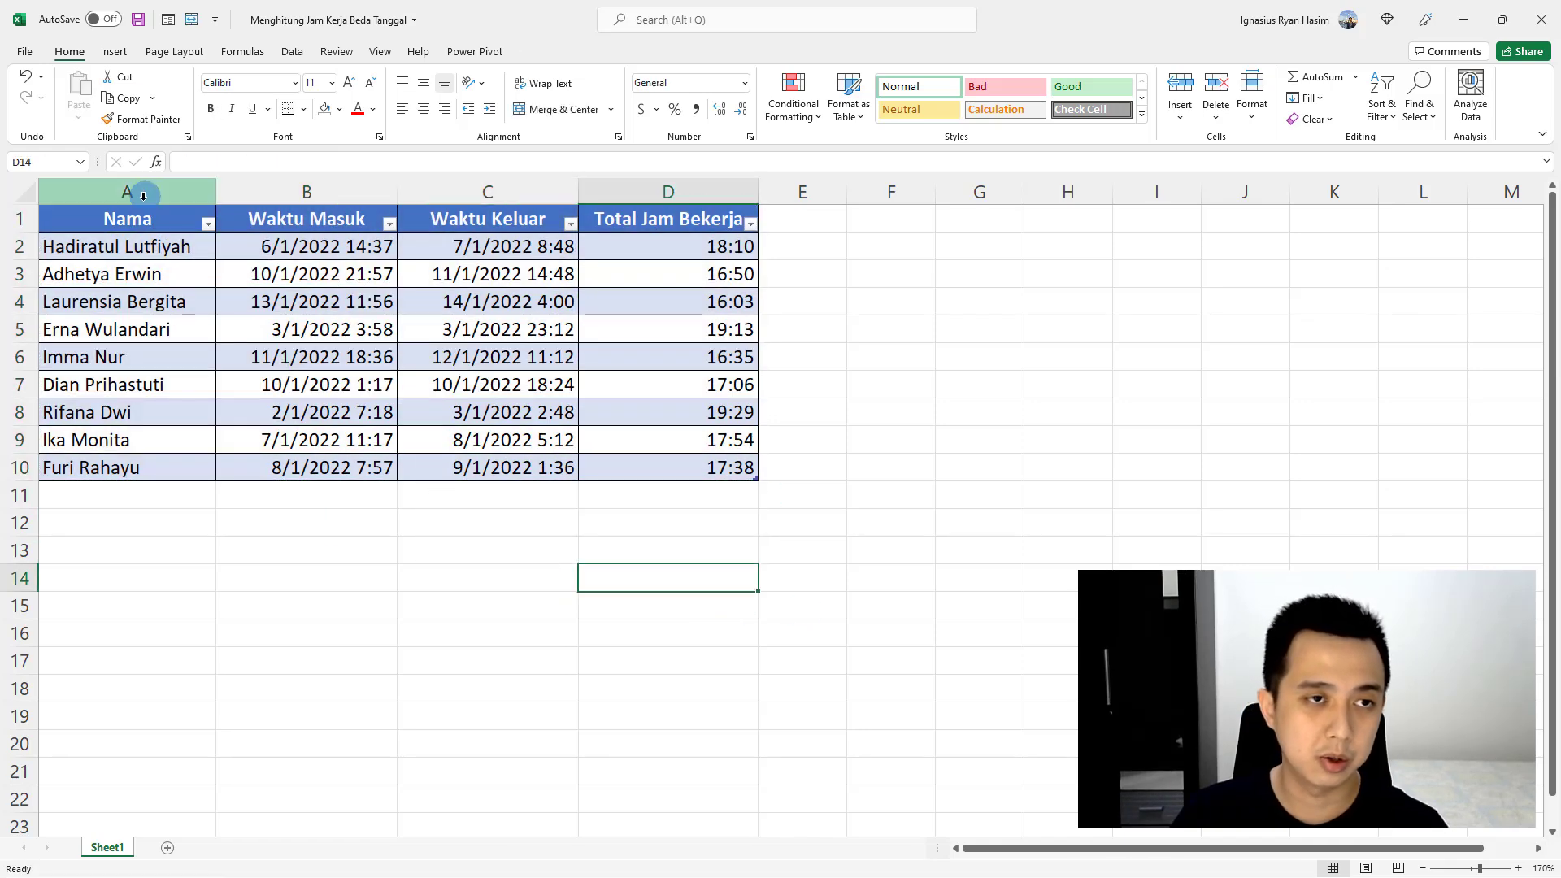
pyautogui.moveTo(130, 219); pyautogui.dragTo(626, 457)
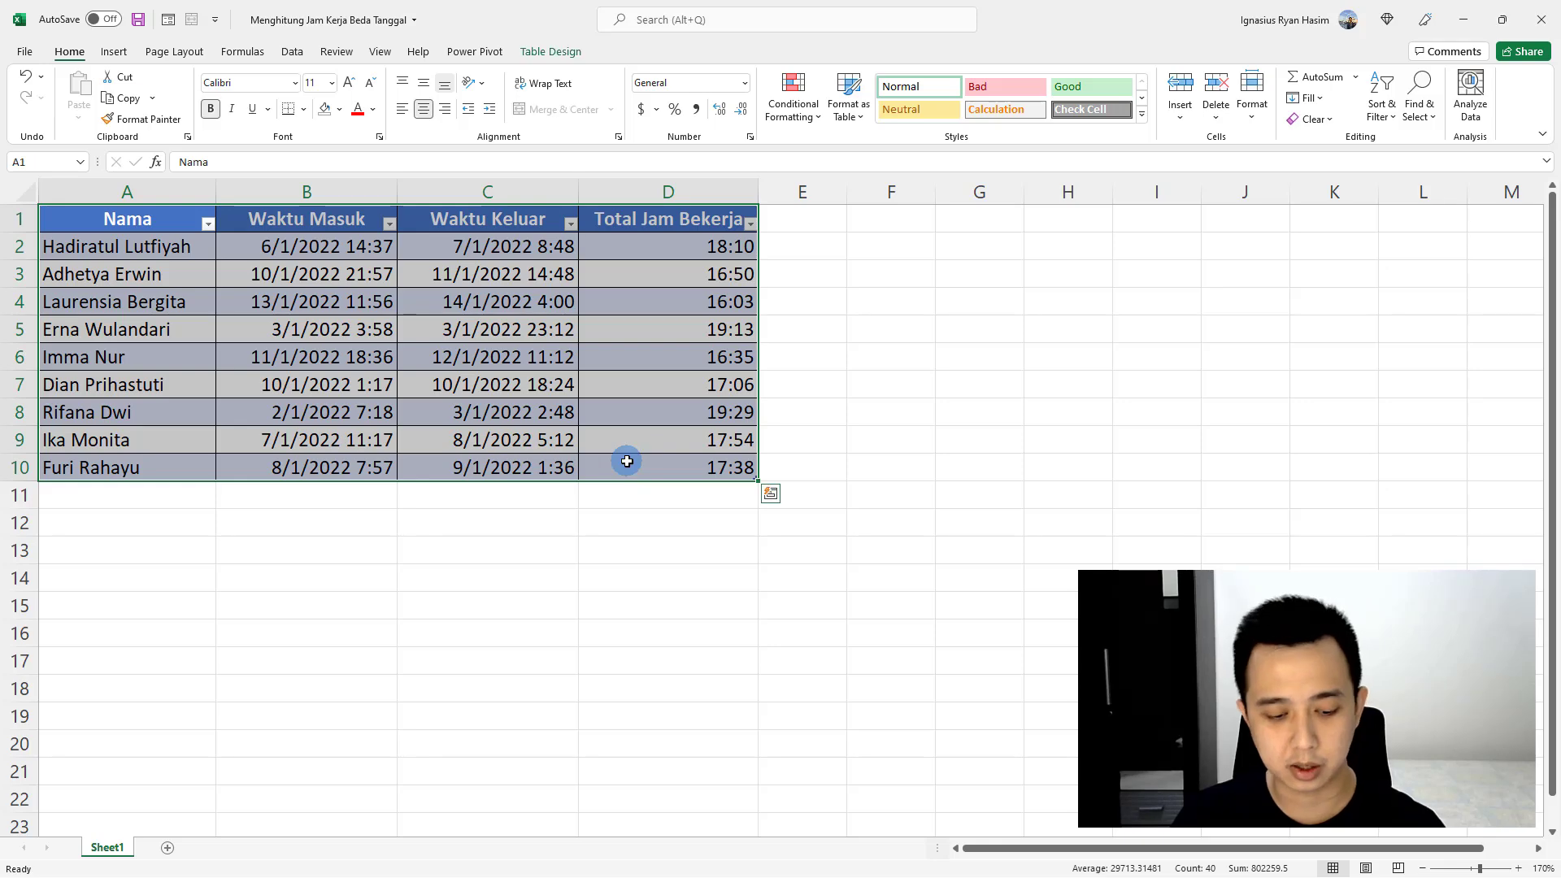
pyautogui.hotkey('ctrl', 'c')
# Switch to Word and use Paste Special to insert the copied range below the embedded worksheet as Picture (Enhanced Metafile)
pyautogui.hotkey('alt', 'Tab')
pyautogui.hotkey('ctrl', 'v')
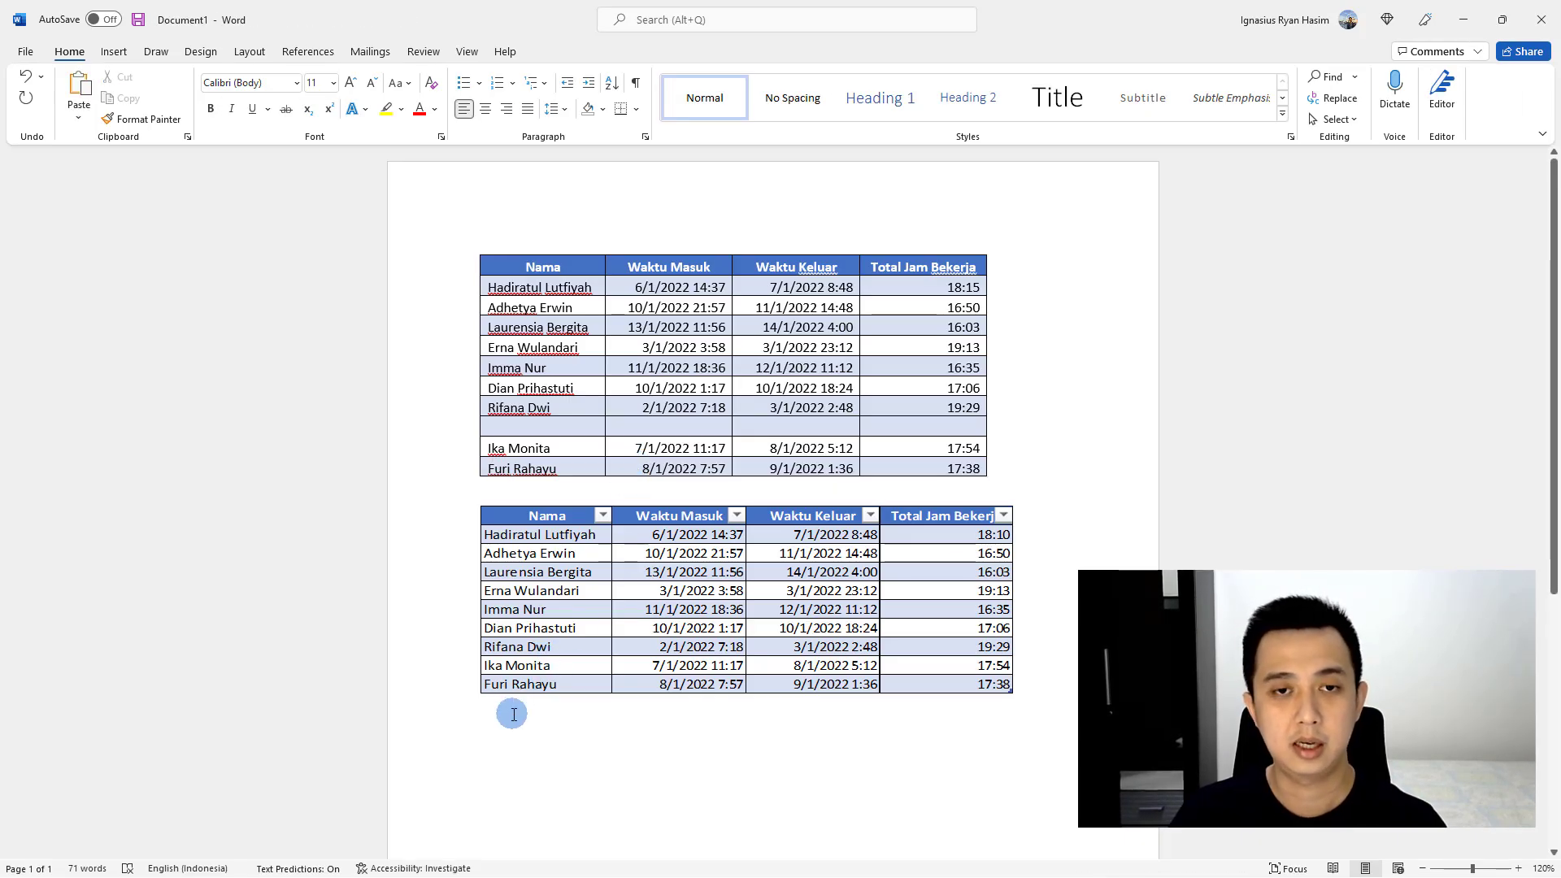
pyautogui.click(80, 122)
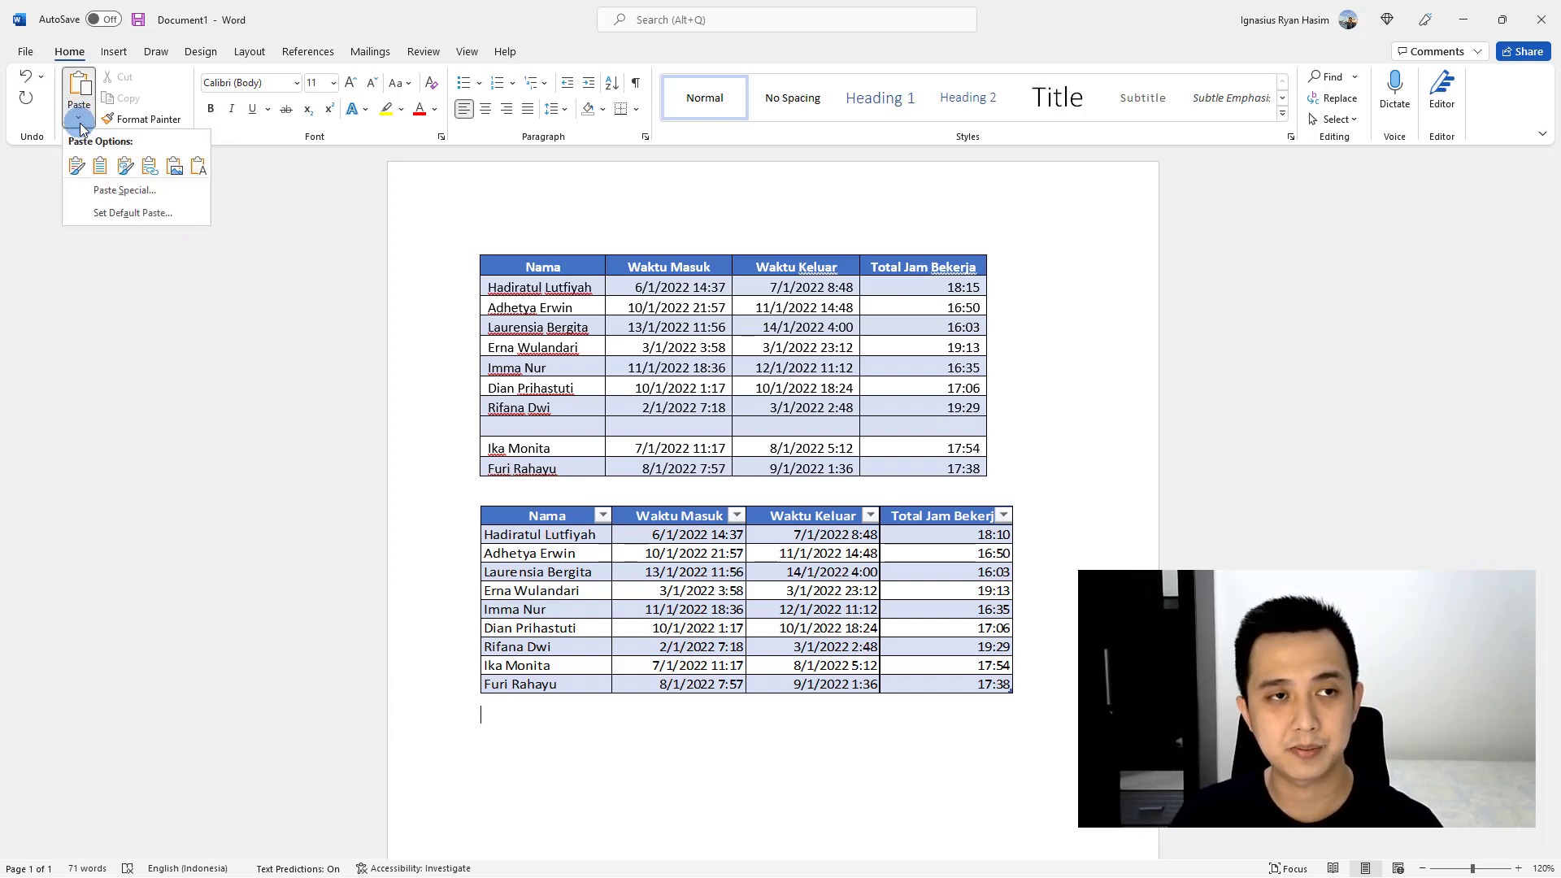
pyautogui.click(128, 199)
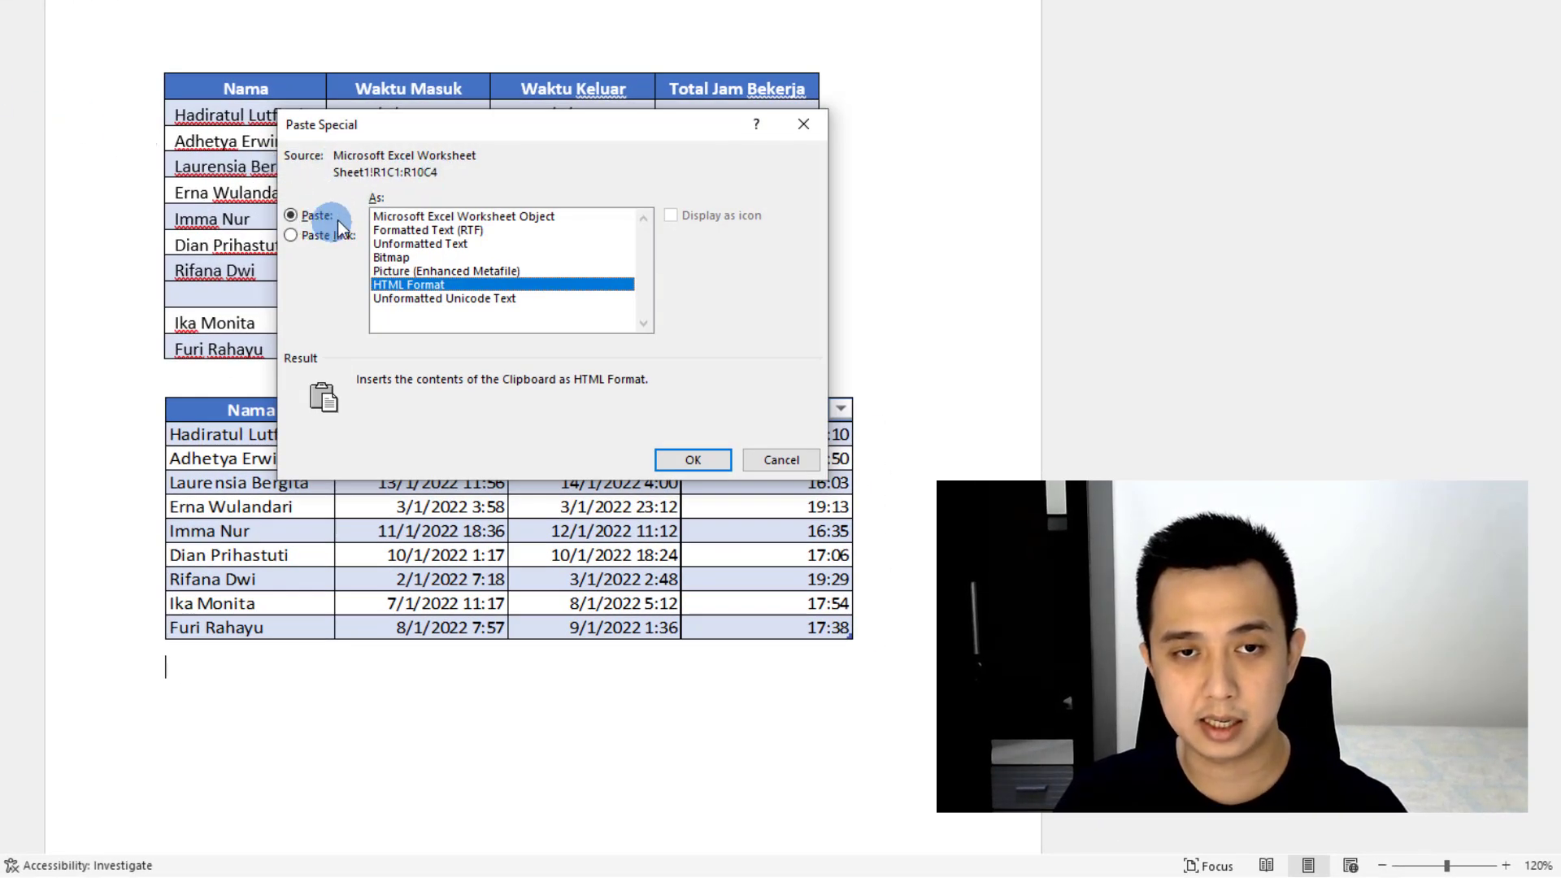
pyautogui.click(497, 272)
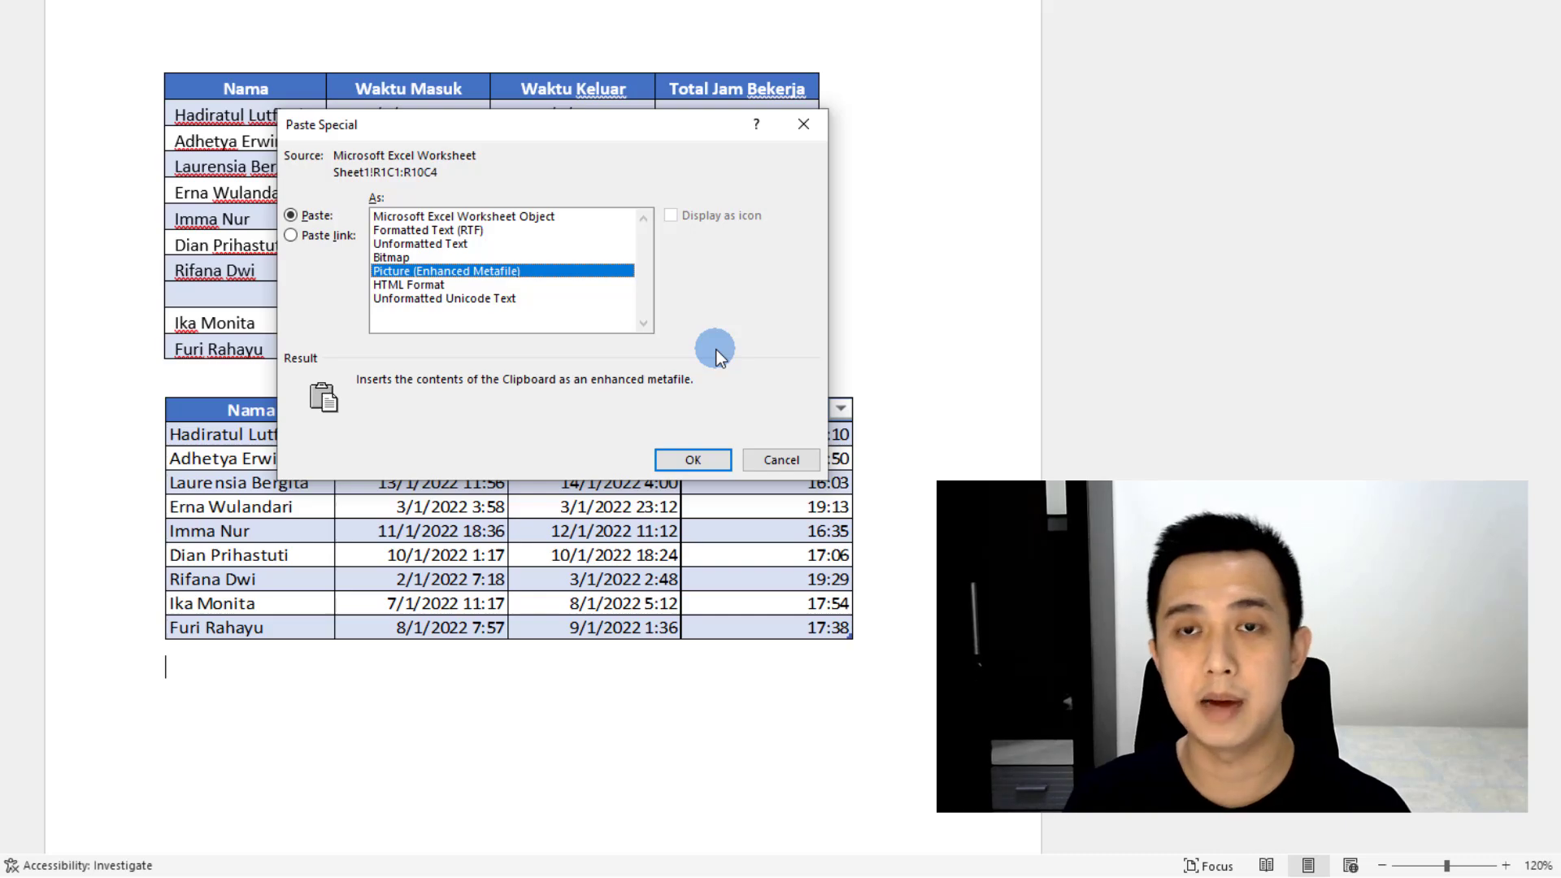
pyautogui.click(705, 460)
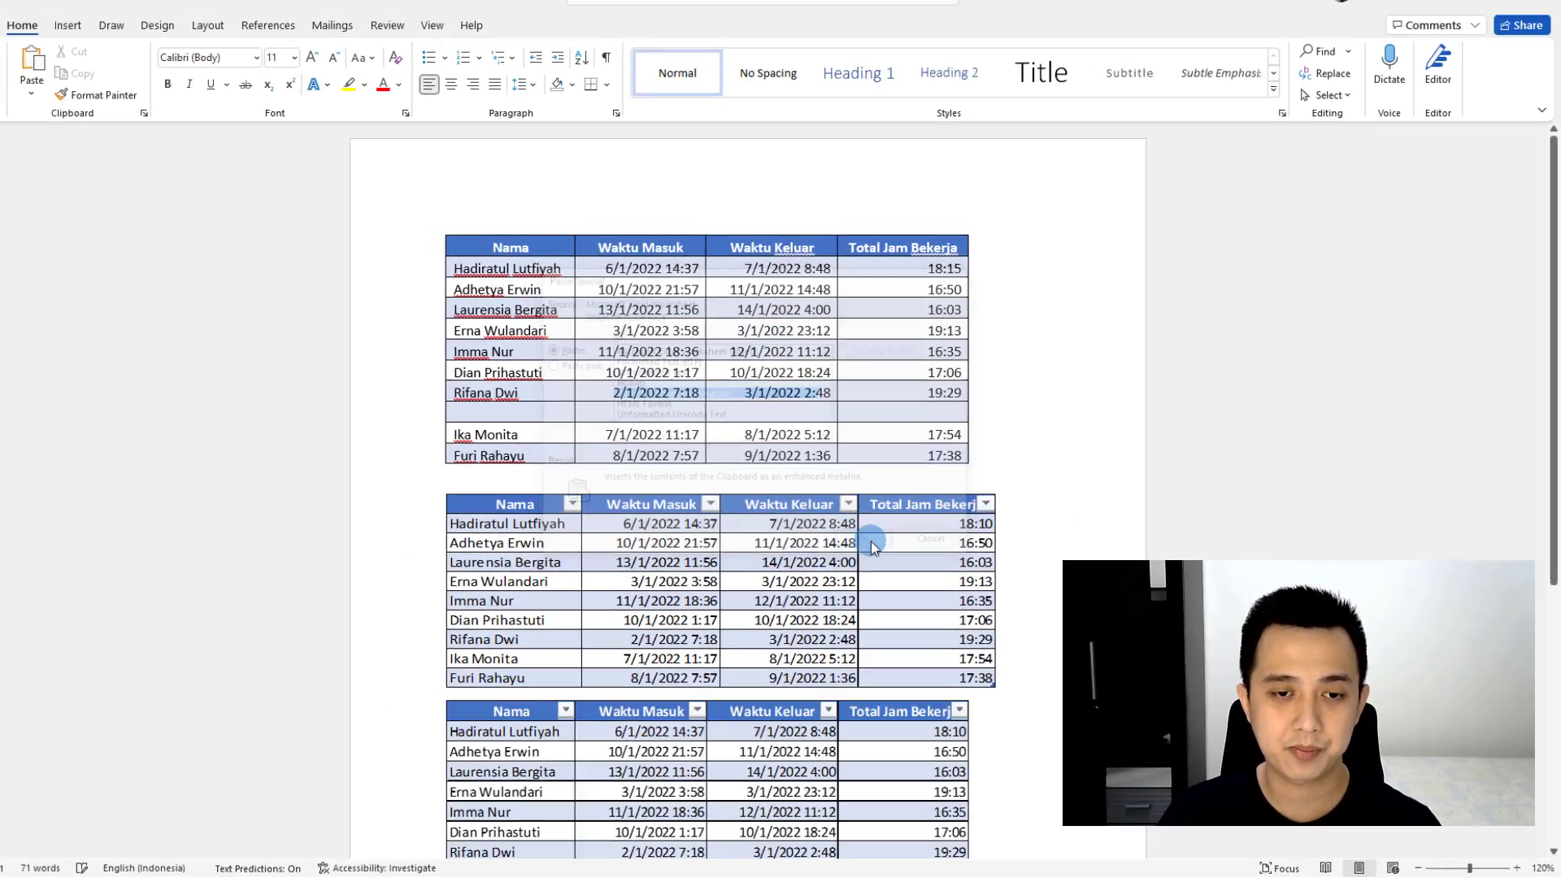
# Enlarge the pasted table picture to slightly wider than the embedded worksheet and add an empty line between the two
pyautogui.scroll(-3, 870, 539)
pyautogui.click(834, 796)
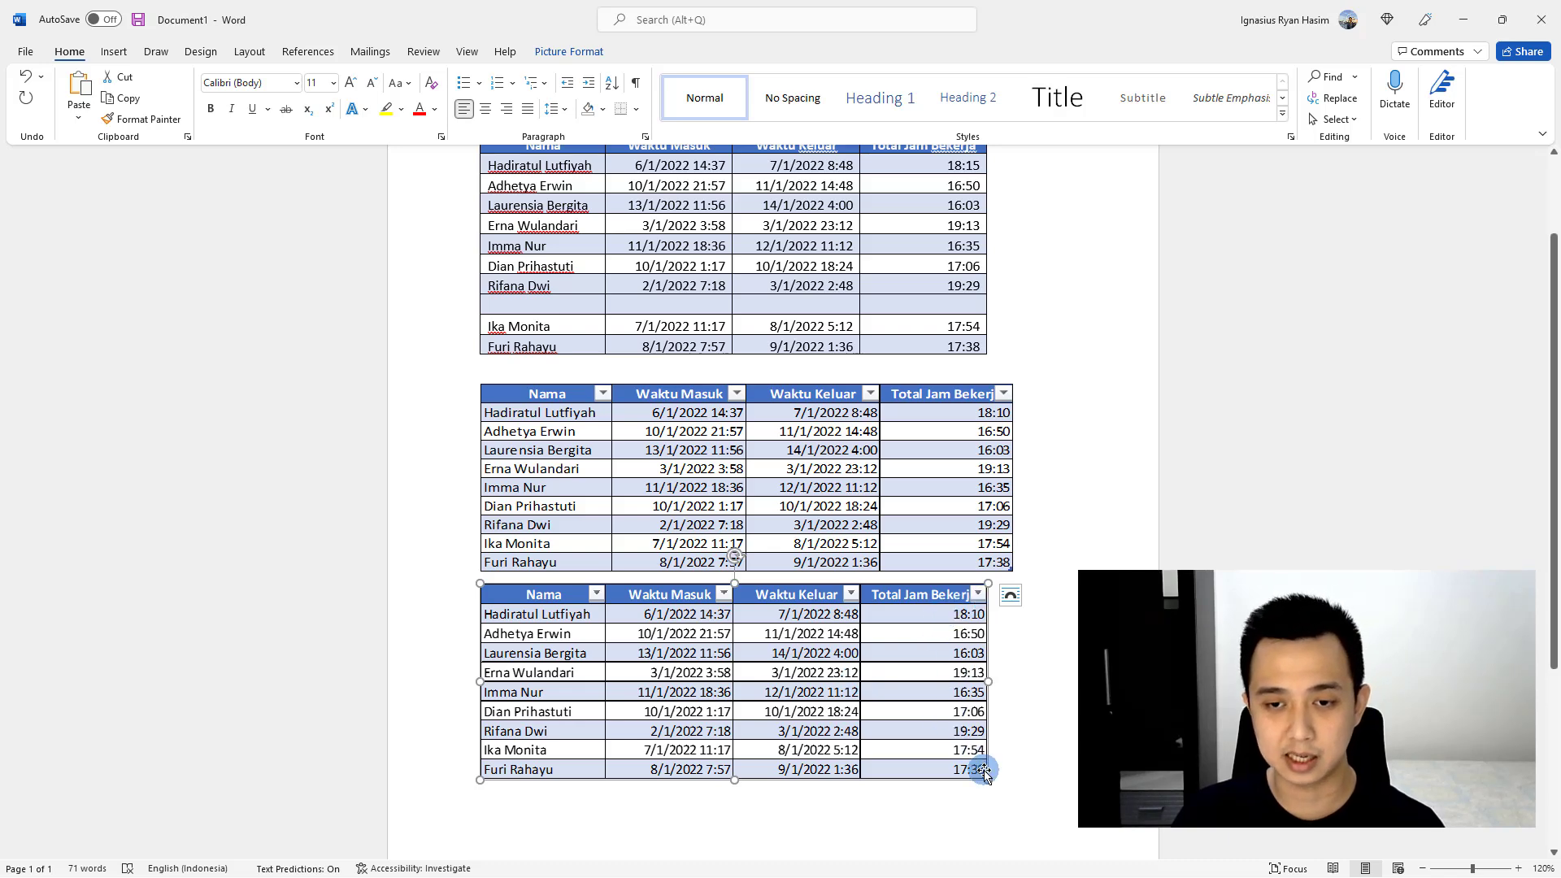
pyautogui.moveTo(986, 775)
pyautogui.mouseDown()
pyautogui.moveTo(846, 710)
pyautogui.moveTo(1032, 788)
pyautogui.moveTo(1005, 784)
pyautogui.mouseUp()
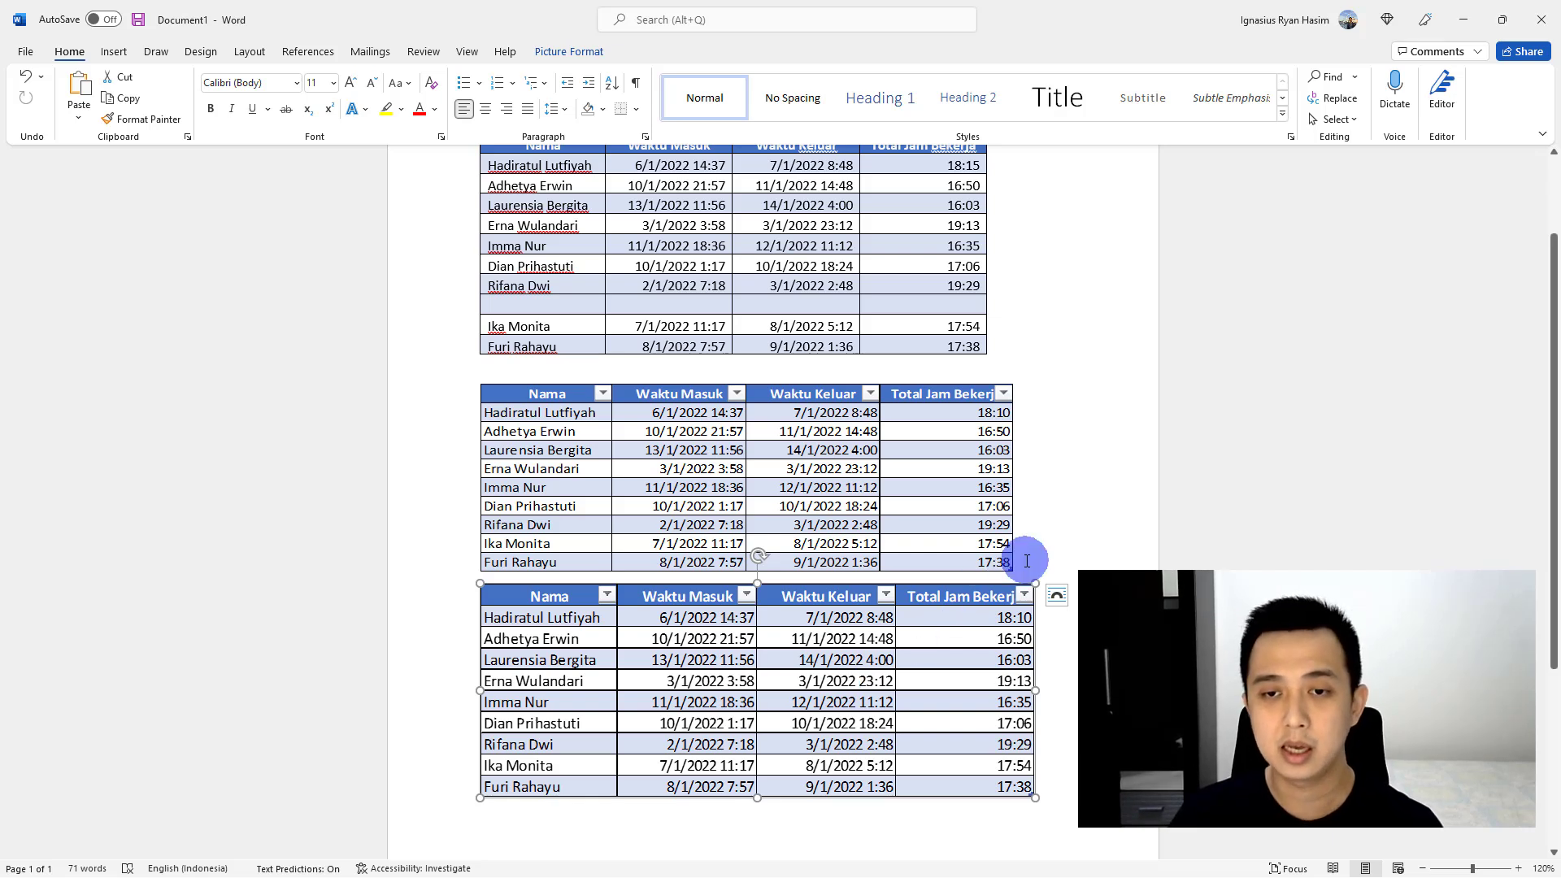
pyautogui.hotkey('ctrl', 'z')
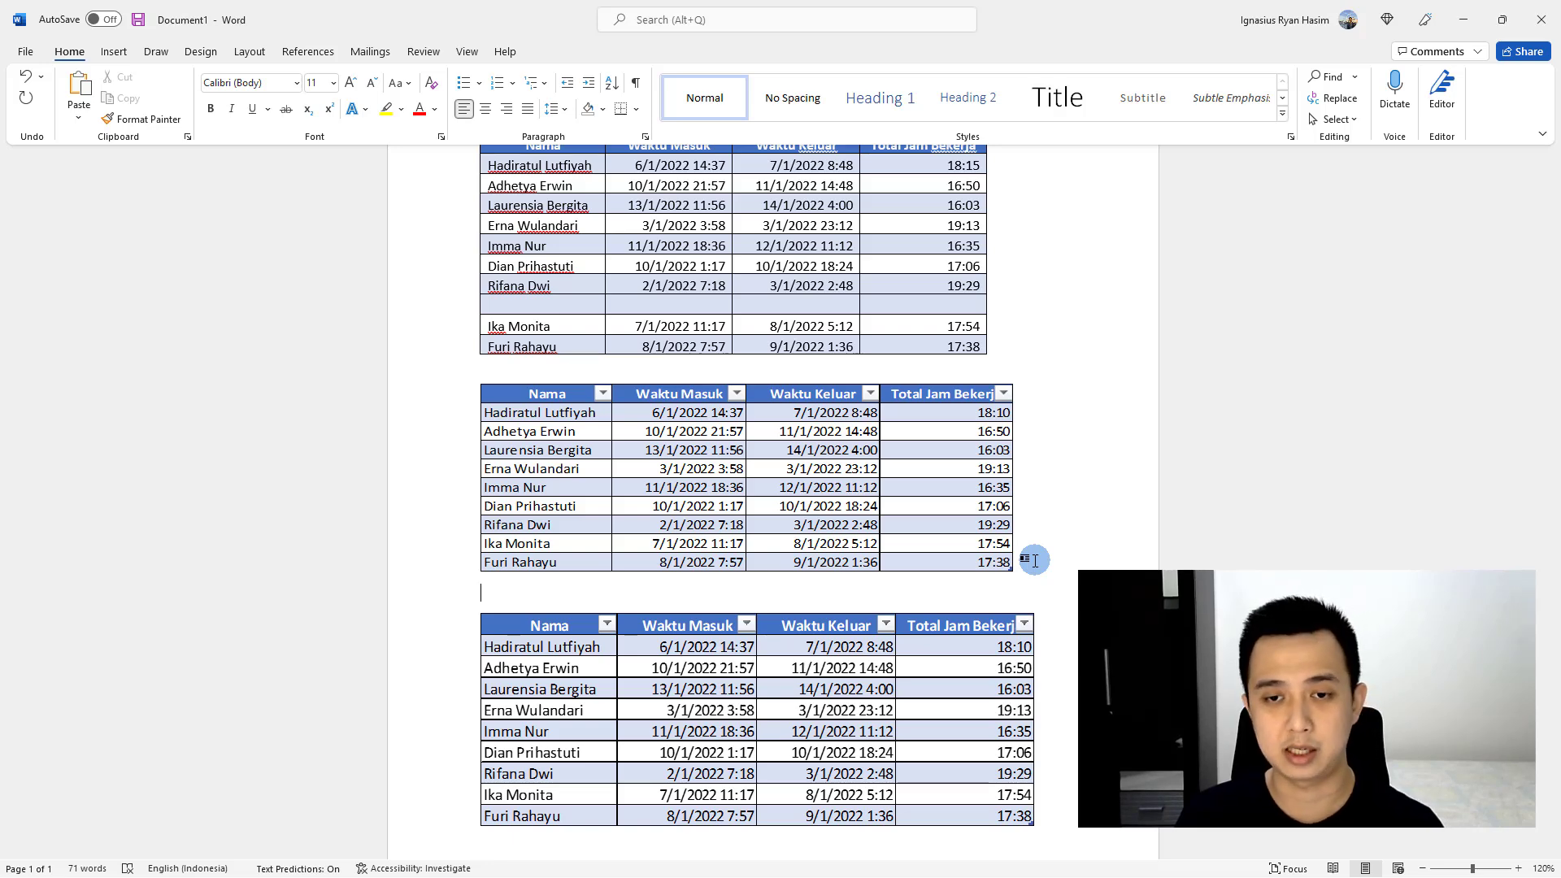
pyautogui.hotkey('ctrl', 'y')
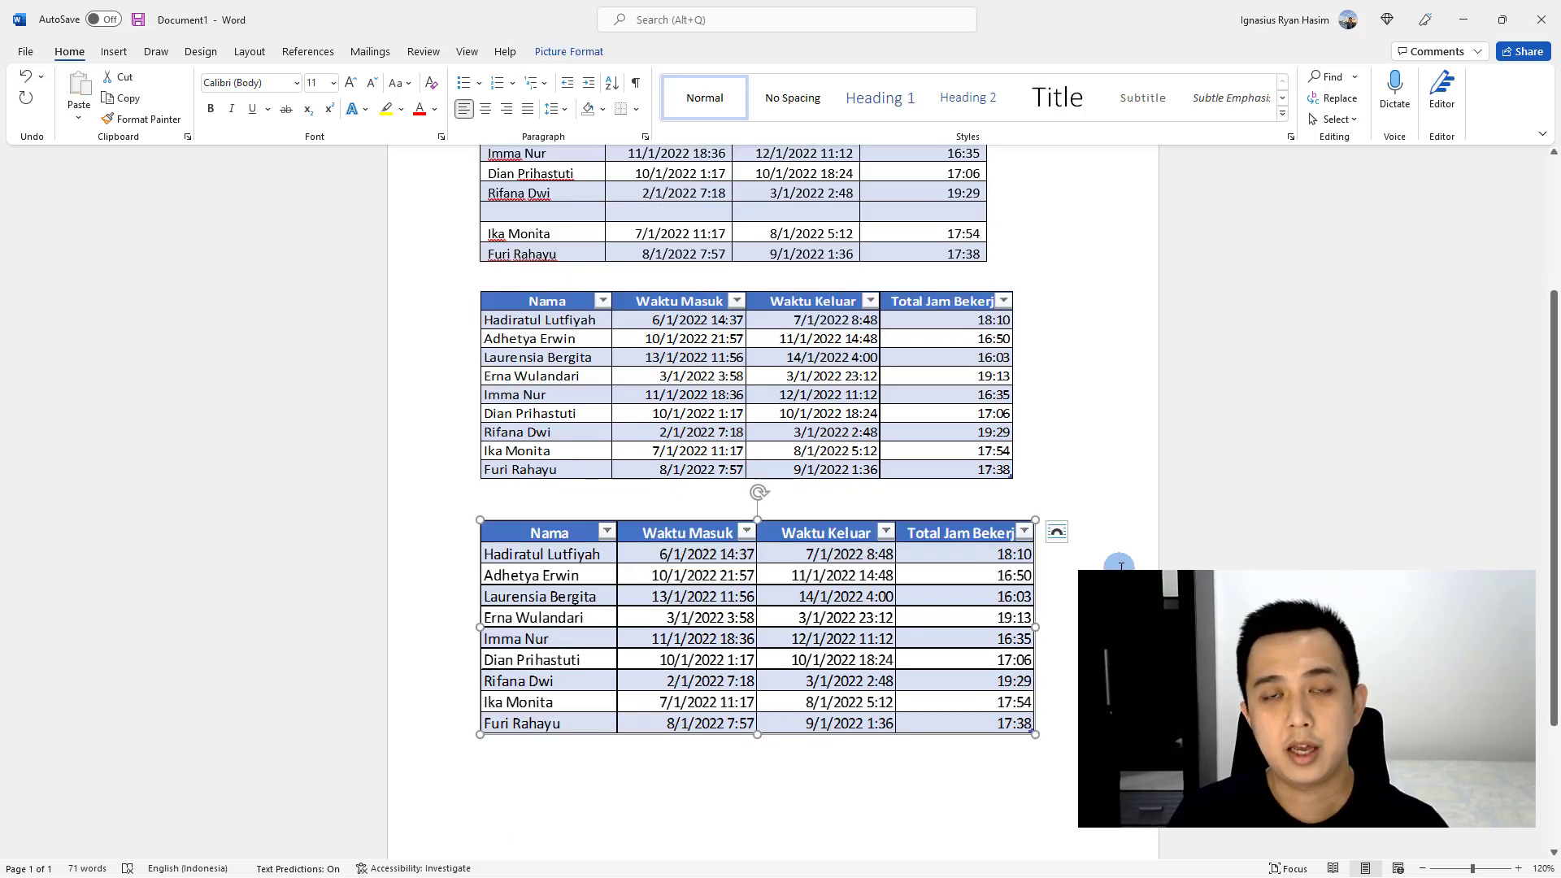